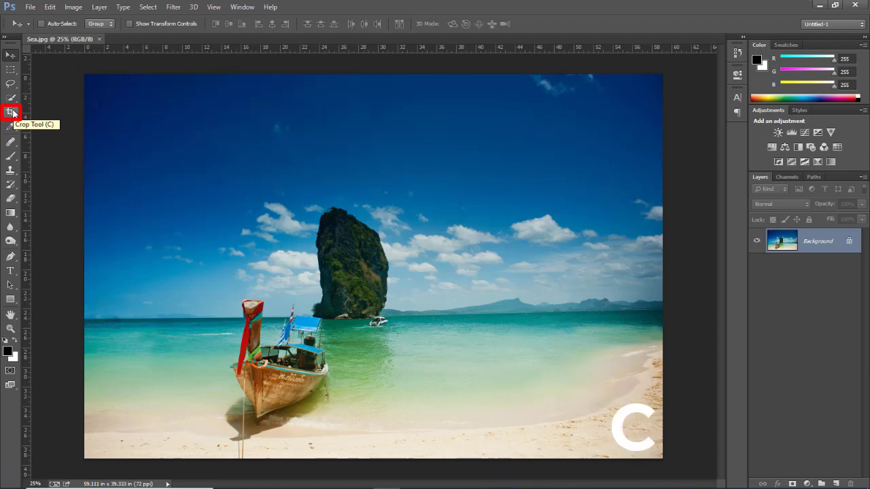
- Frame the boat and rock with the Crop tool, trimming the photo's sides and upper sky, and reposition the image inside the frame
click(12, 112)
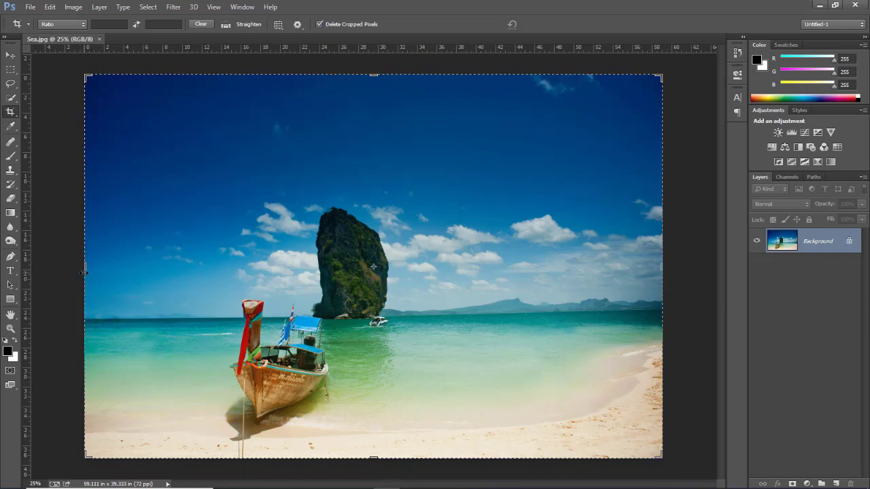
drag(84, 270, 207, 246)
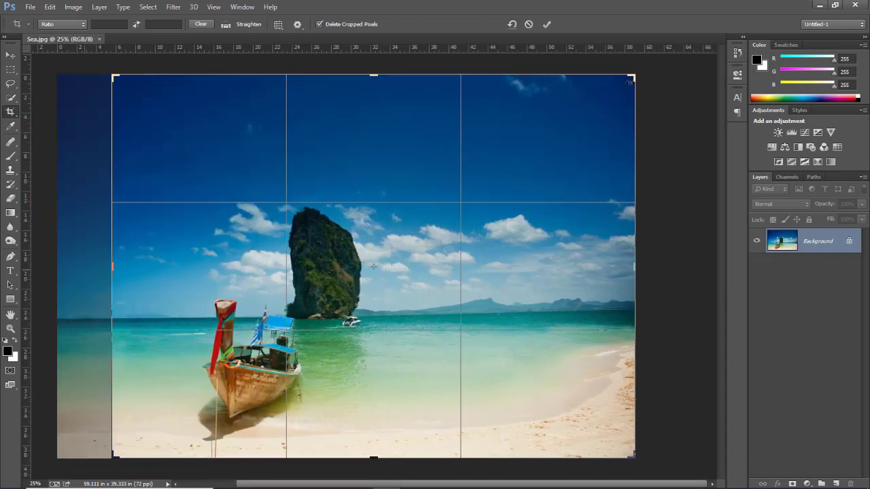
drag(632, 78, 566, 125)
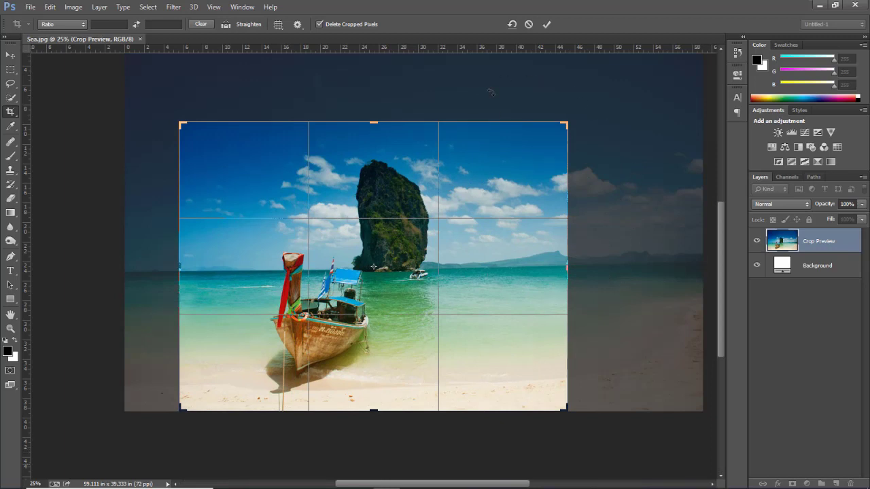
drag(476, 254, 423, 277)
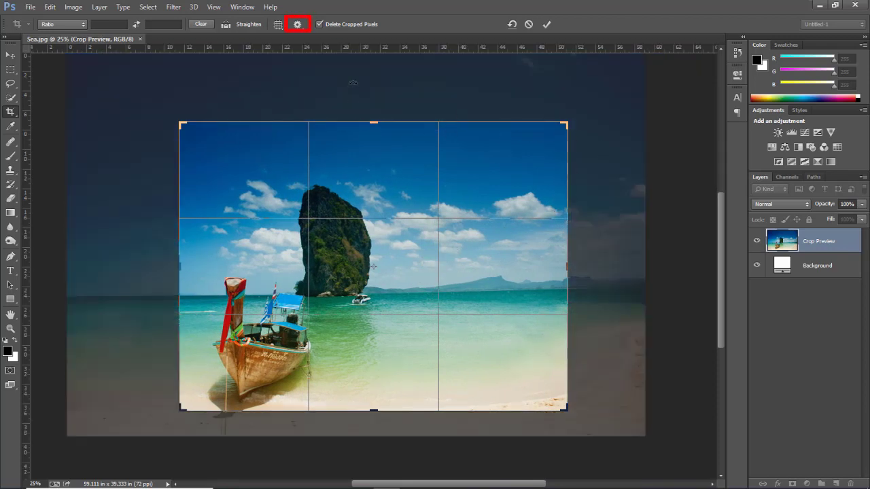
- Turn on Classic Mode for the Crop tool
click(298, 26)
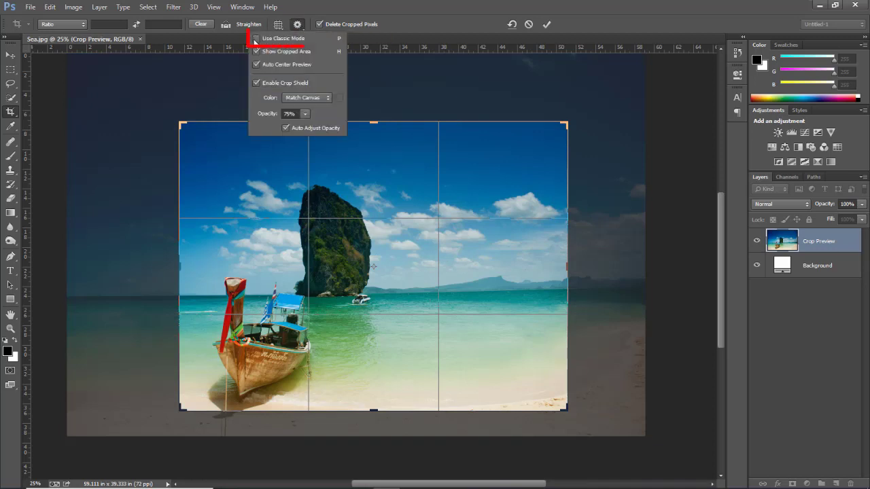
click(256, 38)
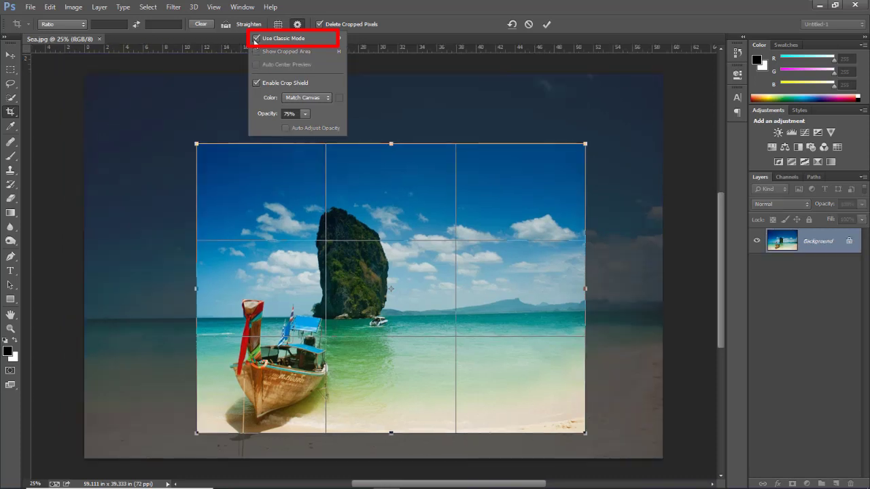
click(420, 21)
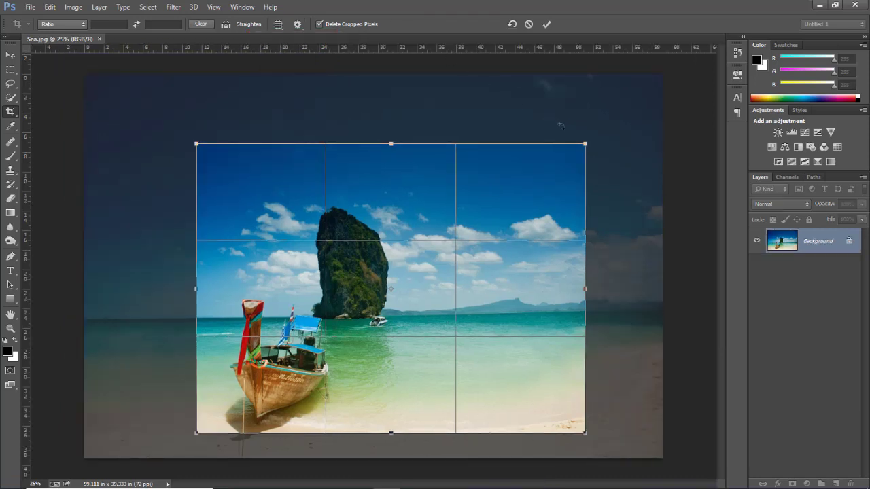
key(p)
- Shift the crop frame toward the image's left side, and cancel the crop
drag(565, 201, 478, 199)
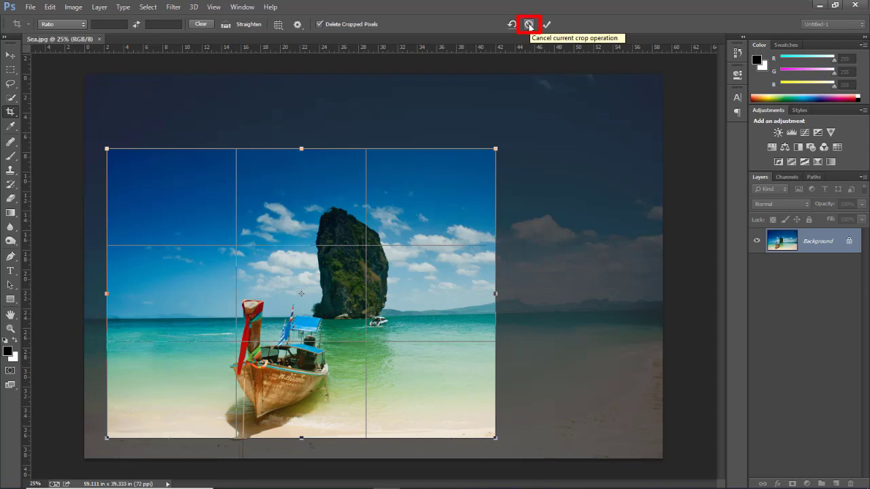
click(528, 25)
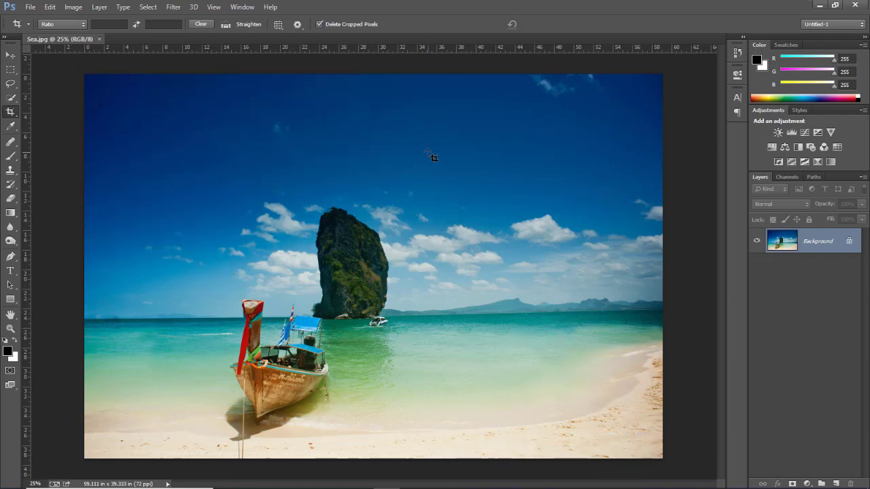
- Draw a wide crop frame around the boat and rock, adjust its upper-right corner and position, and reset the crop frame
drag(176, 162, 627, 426)
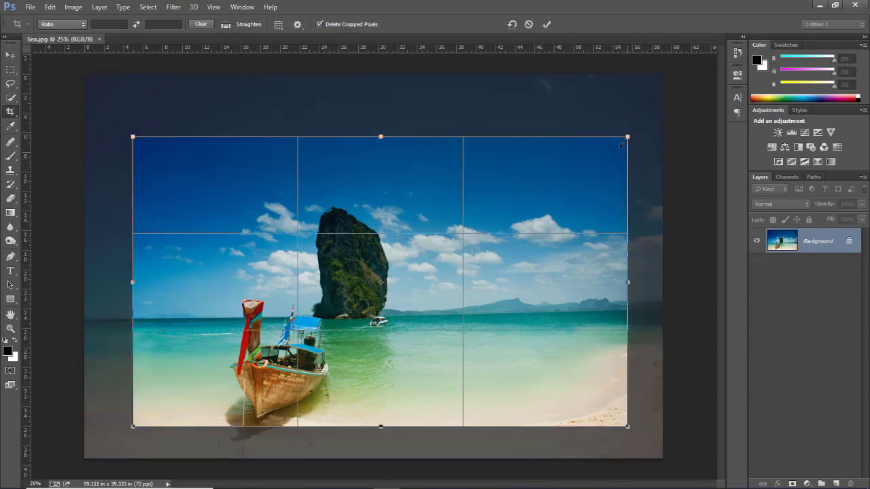
mouse_move(626, 136)
mouse_down()
mouse_move(498, 202)
mouse_move(431, 159)
mouse_move(583, 127)
mouse_move(636, 127)
mouse_up()
drag(499, 287, 467, 303)
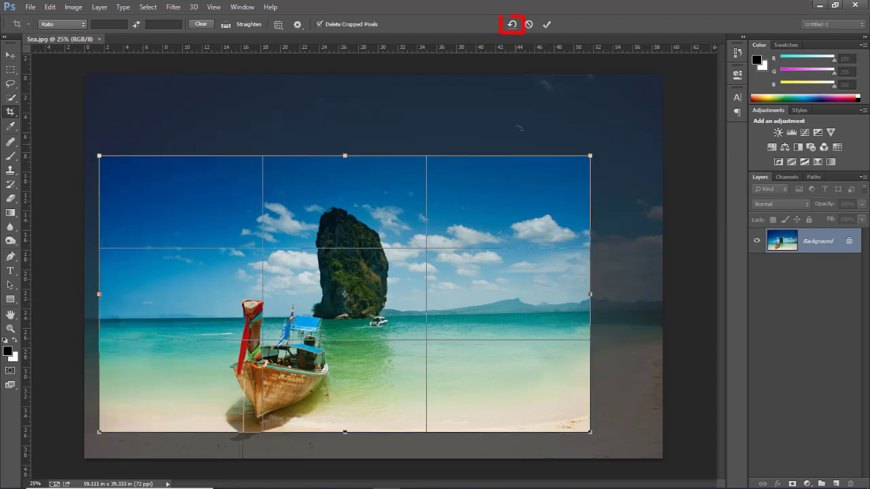
click(514, 24)
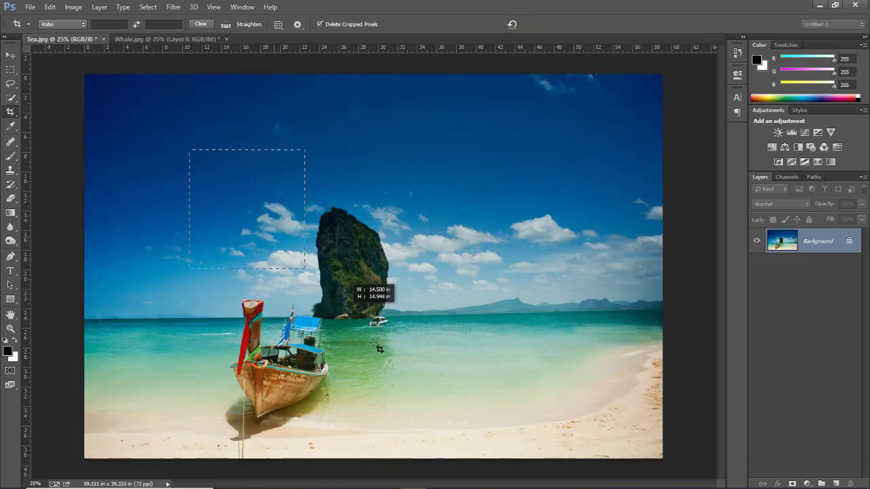
- Draw a crop frame enclosing the boat, the rock and the distant hills, fine-tune its placement, and commit the crop
drag(379, 348, 589, 444)
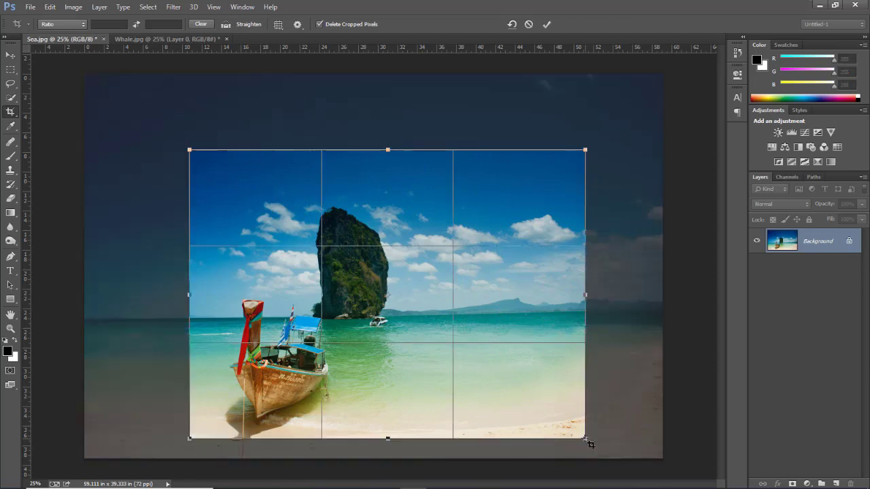
drag(398, 401, 403, 394)
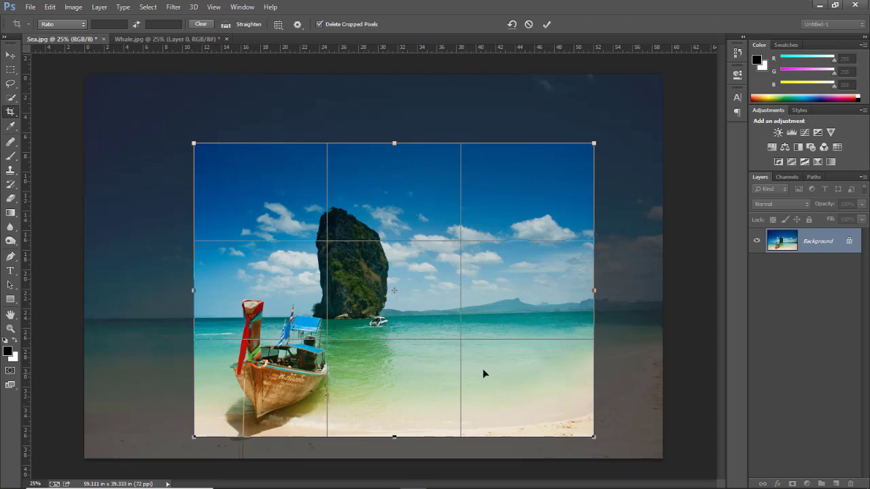
click(11, 113)
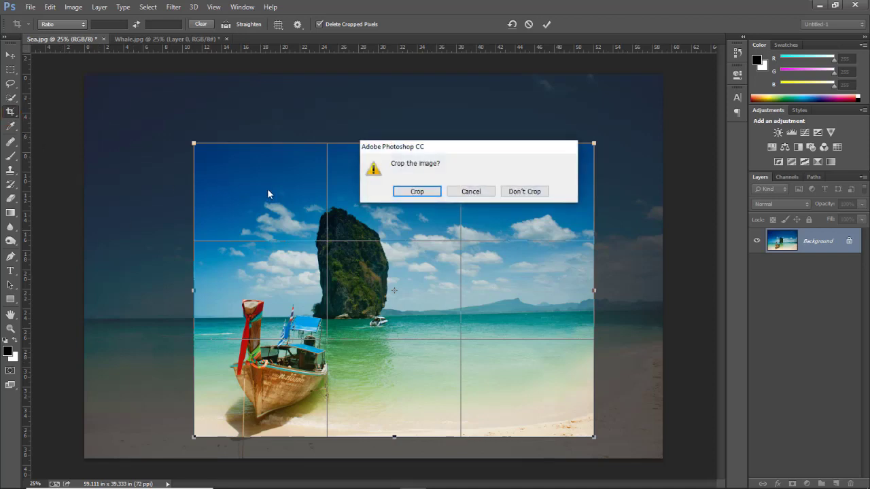
click(466, 192)
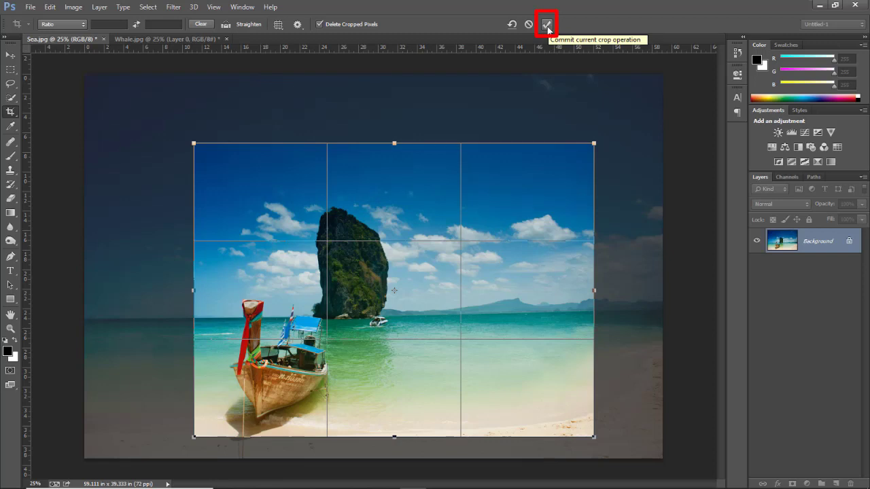
double_click(507, 259)
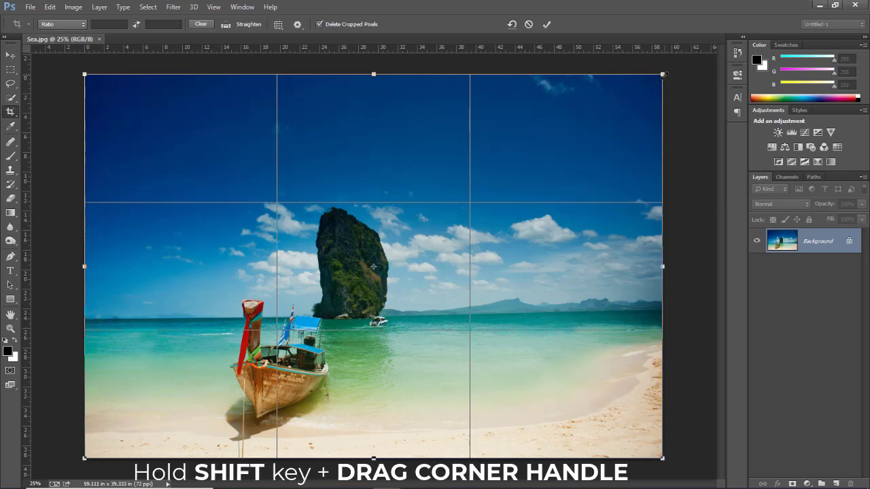
- Try resizing the full-image crop frame proportionally, from its centre, and proportionally from its centre, undoing each resize
drag(663, 74, 537, 166)
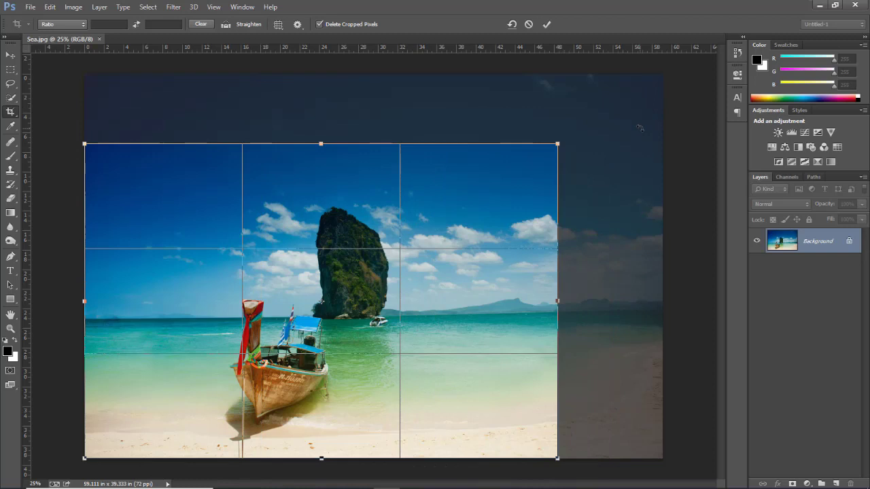
key(ctrl+z)
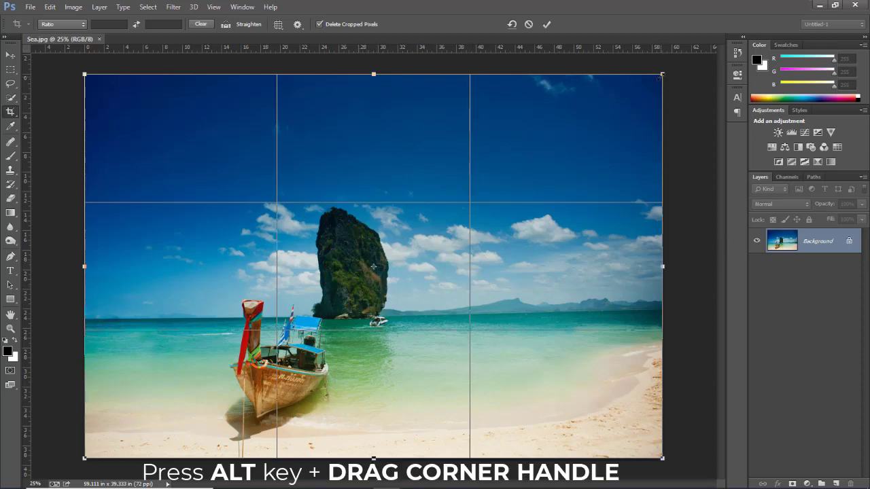
drag(660, 75, 609, 109)
key(ctrl+z)
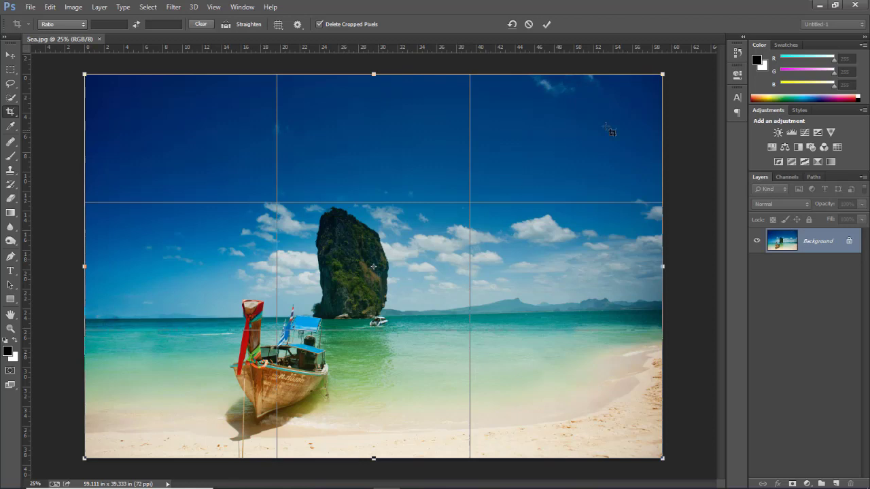
mouse_move(663, 74)
mouse_down()
mouse_move(563, 142)
mouse_move(616, 93)
mouse_move(651, 83)
mouse_move(605, 110)
mouse_move(641, 85)
mouse_move(623, 98)
mouse_move(634, 93)
mouse_move(641, 104)
mouse_up()
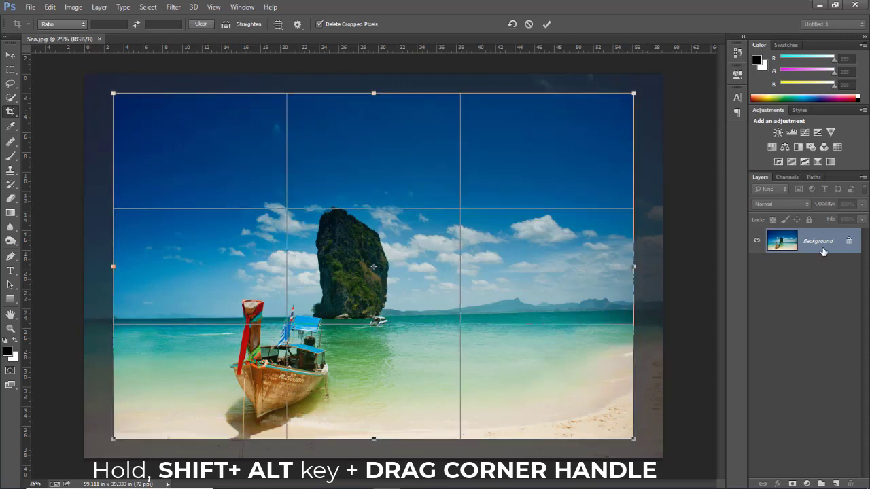
key(ctrl+z)
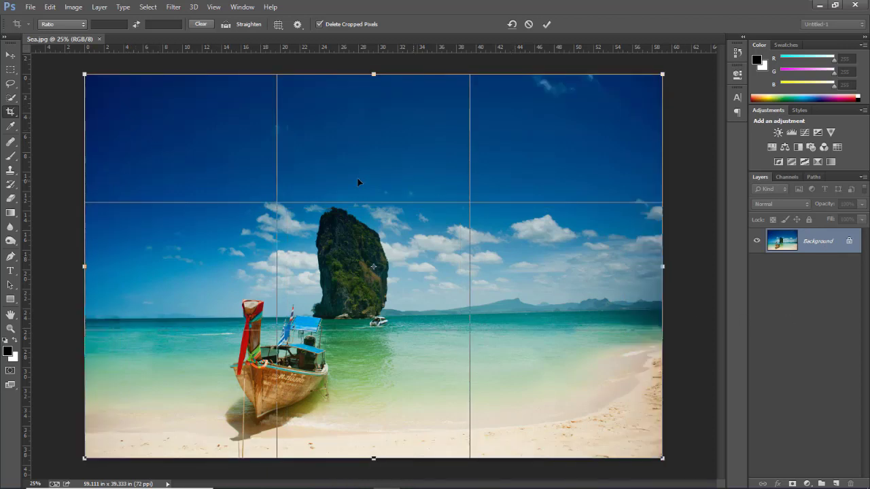
- Try the 16 : 9 crop ratio in landscape and portrait orientation, and clear the ratio values
click(68, 27)
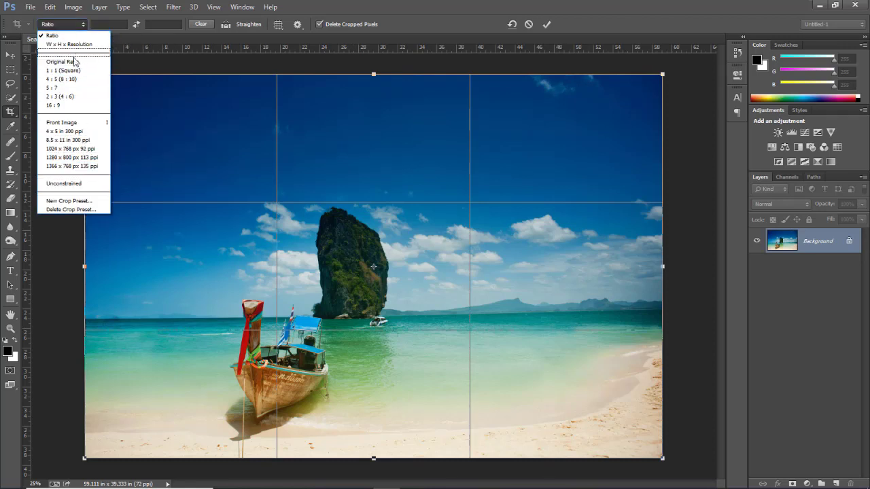
click(92, 106)
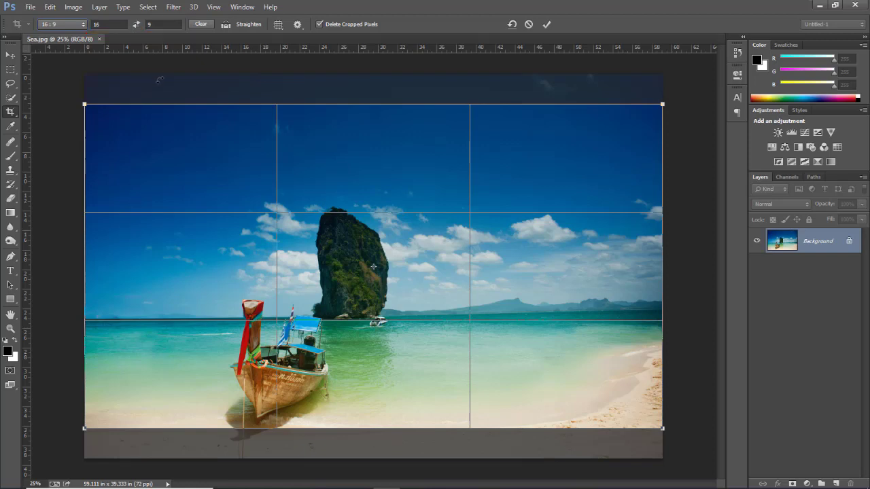
click(139, 28)
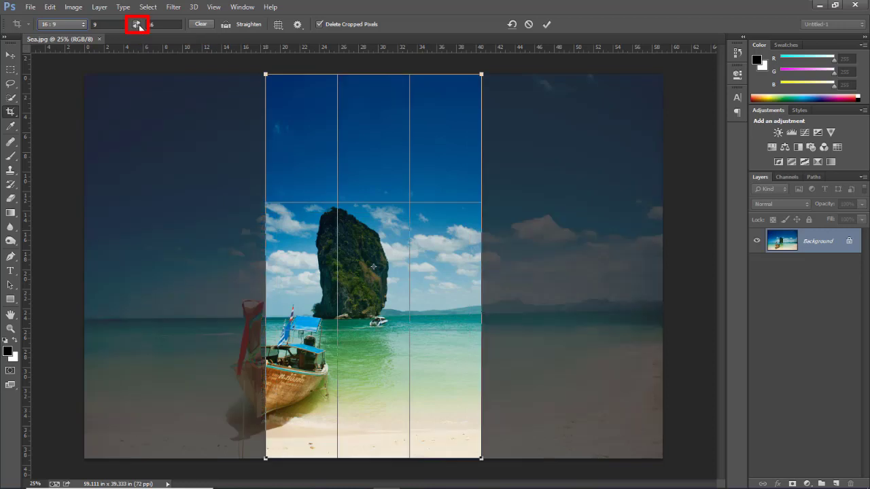
click(140, 27)
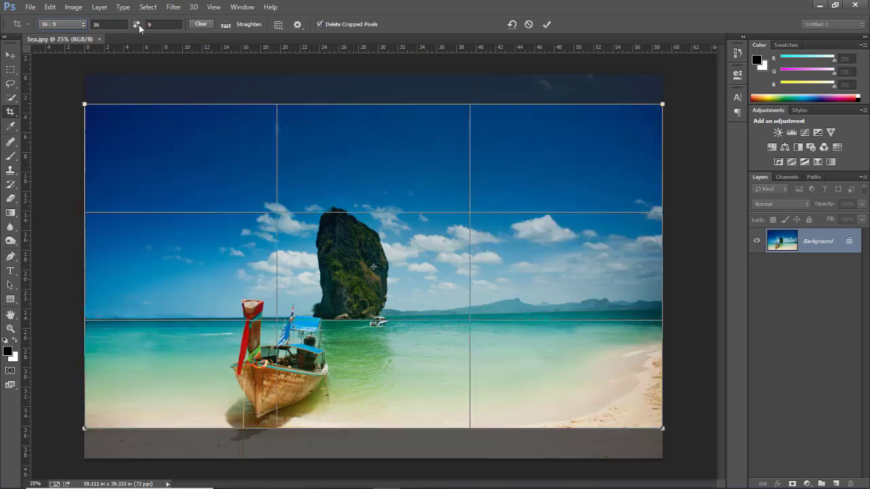
click(139, 27)
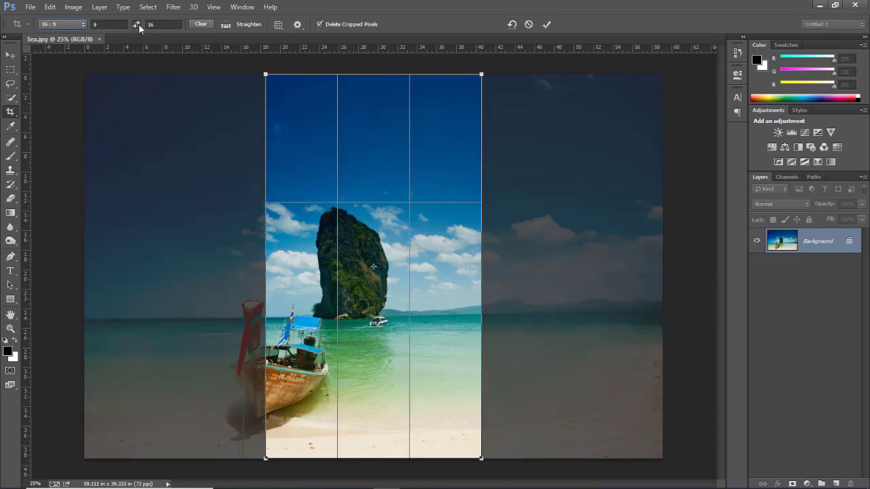
click(138, 26)
click(138, 24)
click(201, 25)
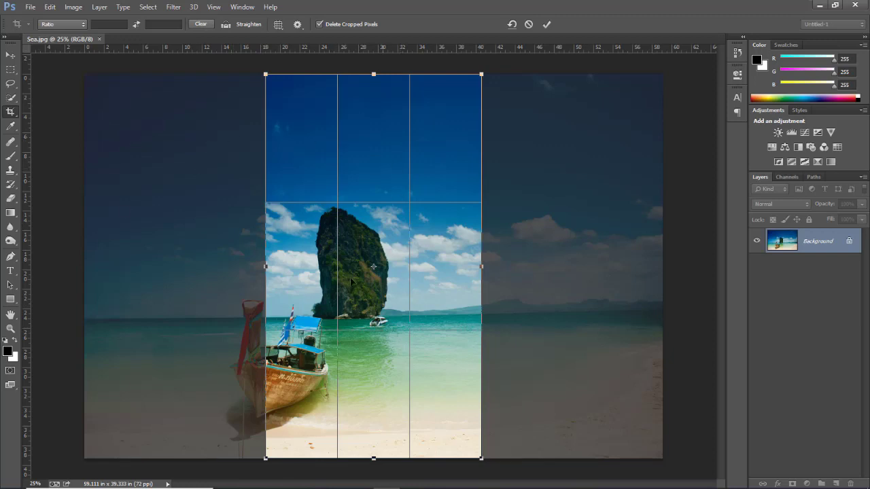
- Set a custom crop ratio with a width of 1920 and a height of 1080
click(84, 24)
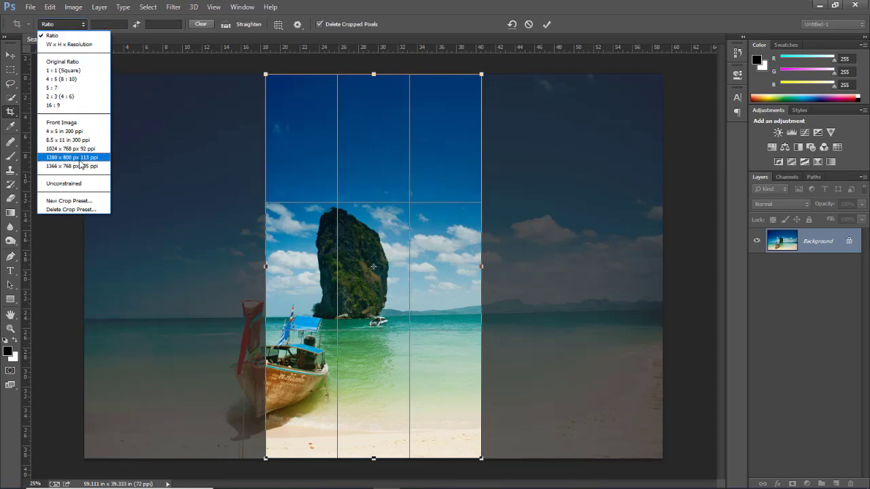
click(80, 36)
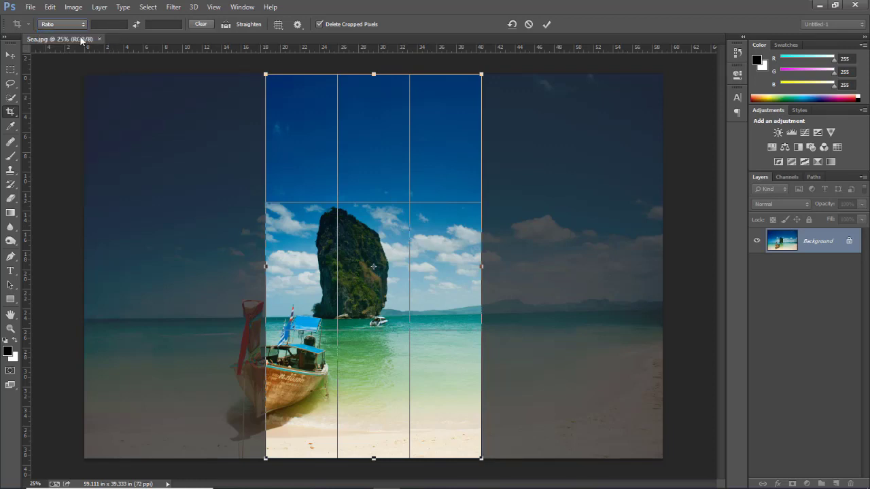
click(105, 23)
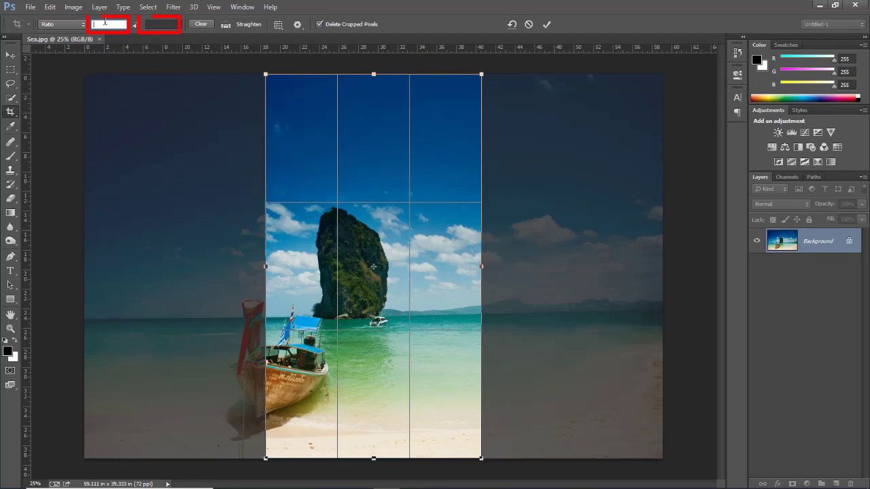
text(1920)
key(Tab)
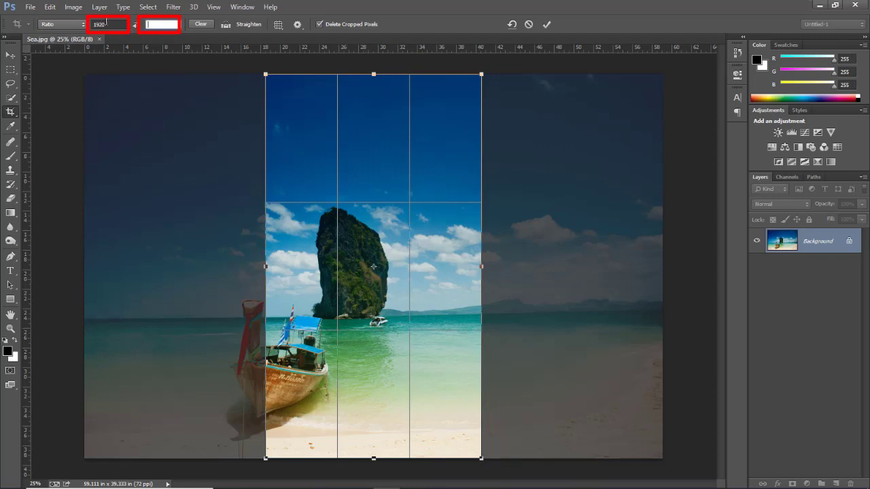
text(1080)
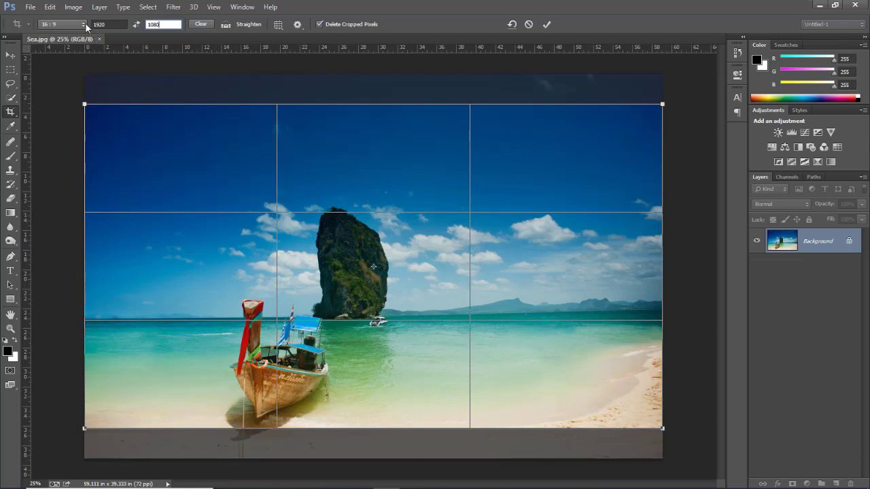
- Save the custom ratio as a crop preset named 1920 : 1080 and check it in the preset list
click(84, 24)
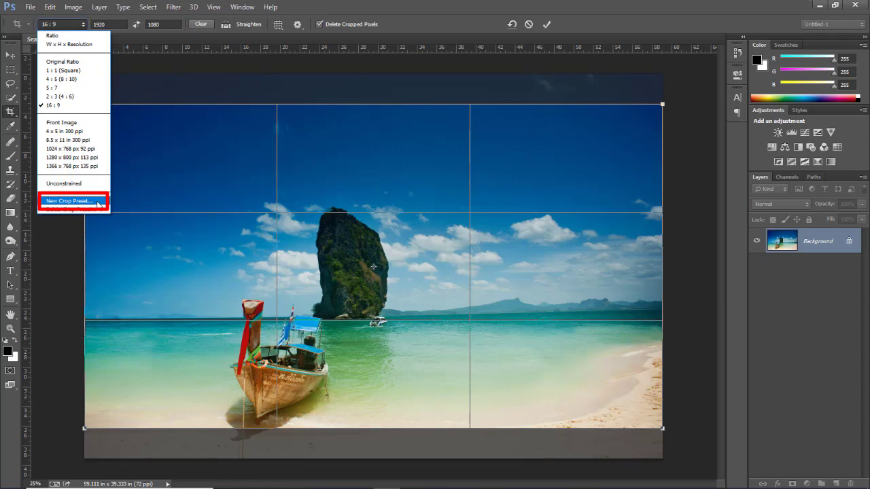
click(99, 202)
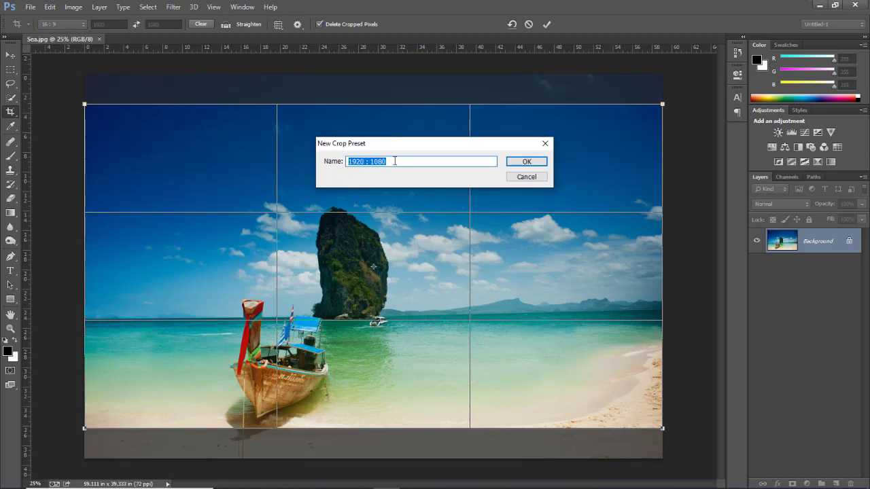
click(518, 165)
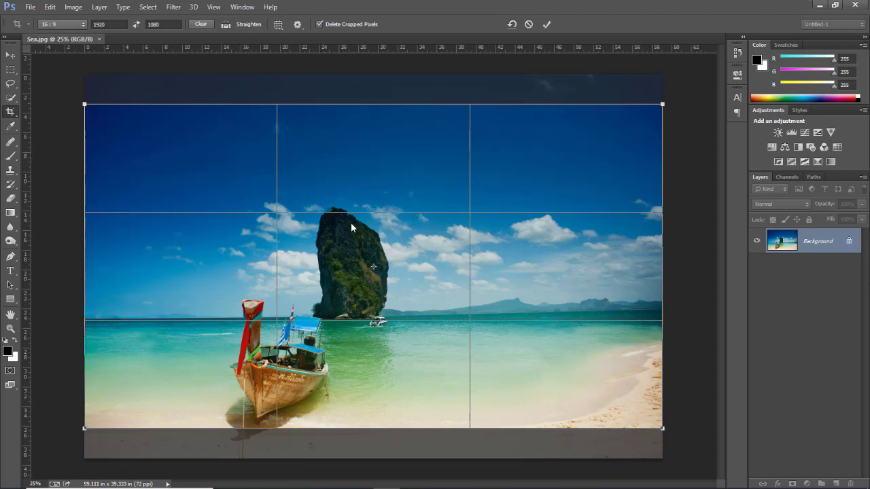
click(84, 24)
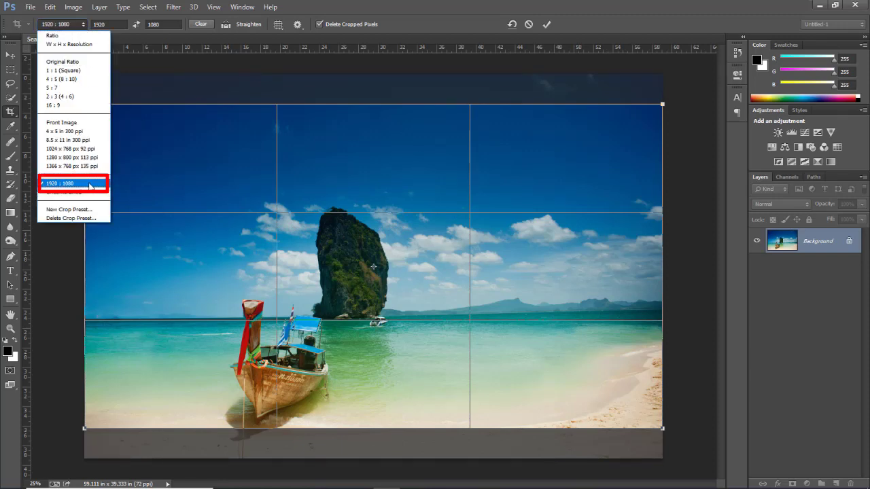
click(405, 24)
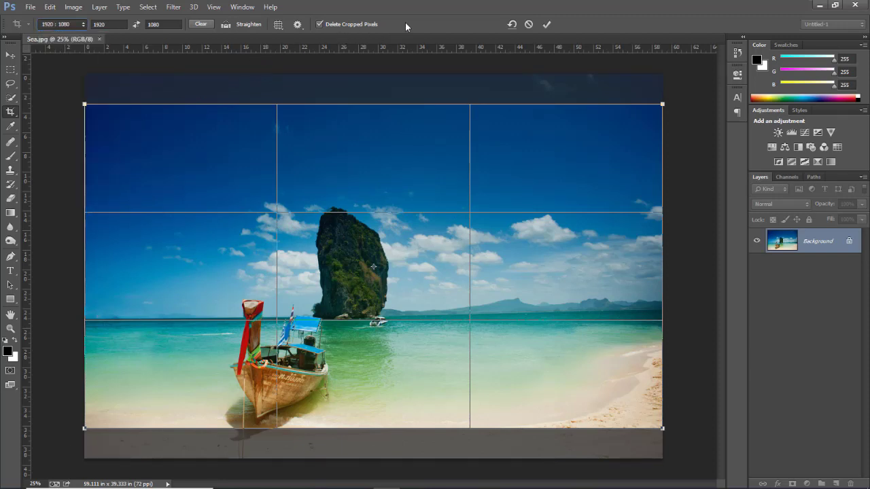
- Clear the crop ratio values and cancel the pending crop
click(201, 25)
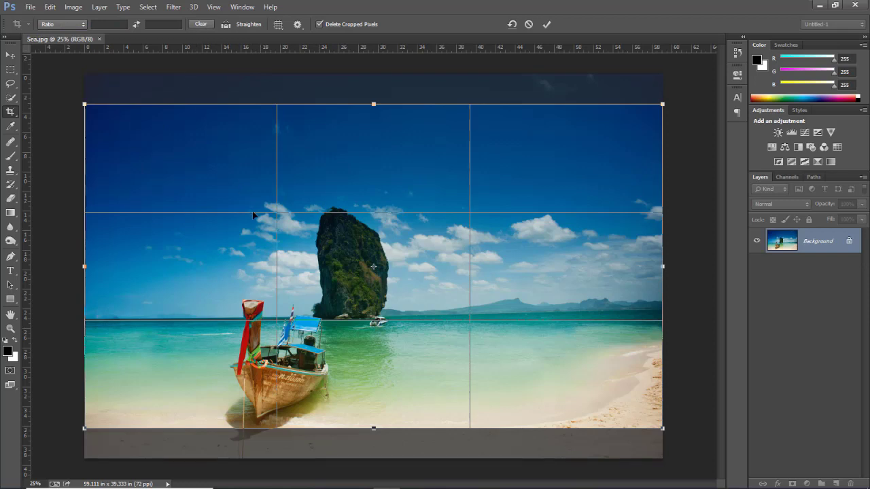
key(Escape)
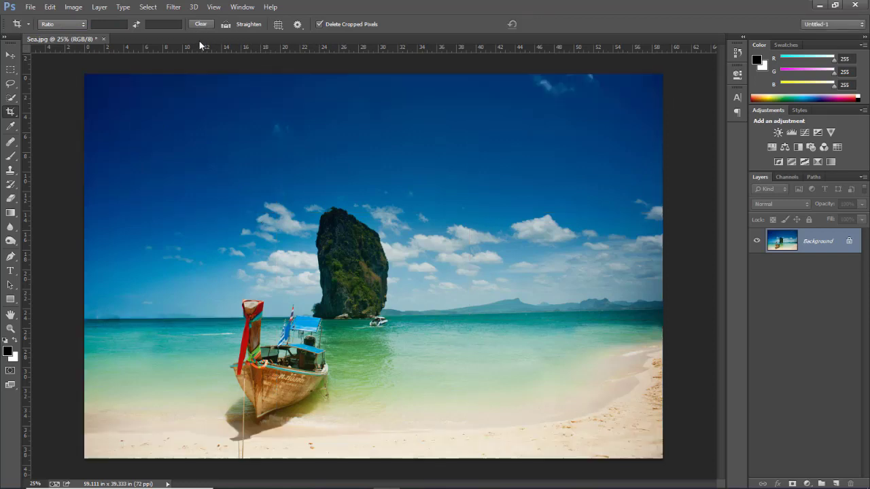
- Set the crop to W x H x Resolution with a width of 3000 px, height of 1500 px and resolution of 300 px/in
click(82, 26)
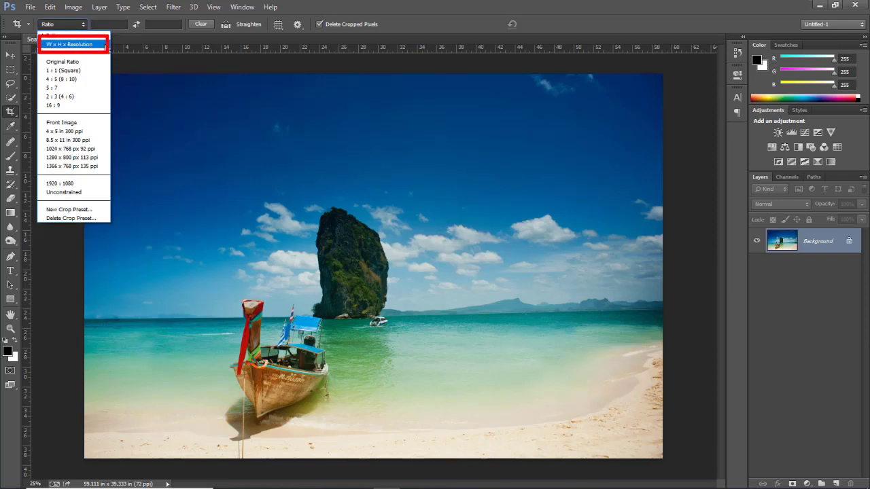
click(102, 44)
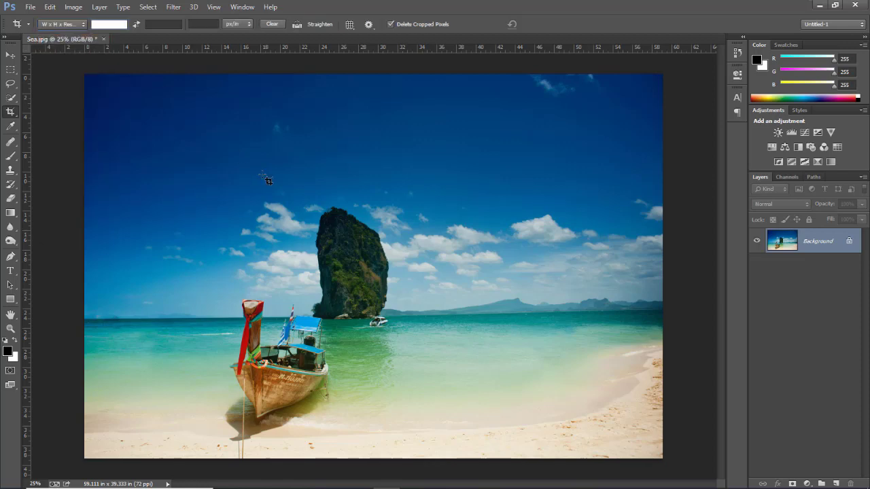
text(3000)
key(Tab)
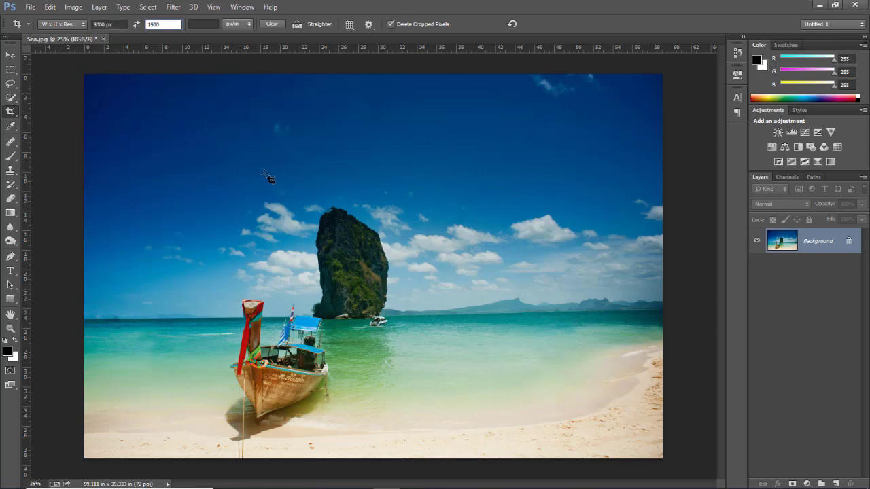
text(1500px)
key(Tab)
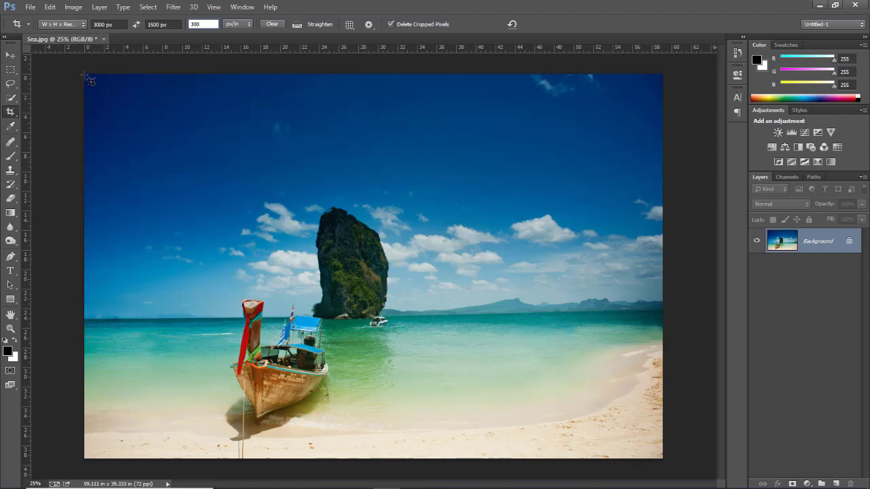
- Draw a crop frame across the photo's full width, shift it down to include the whole boat, and commit the crop
drag(89, 80, 706, 411)
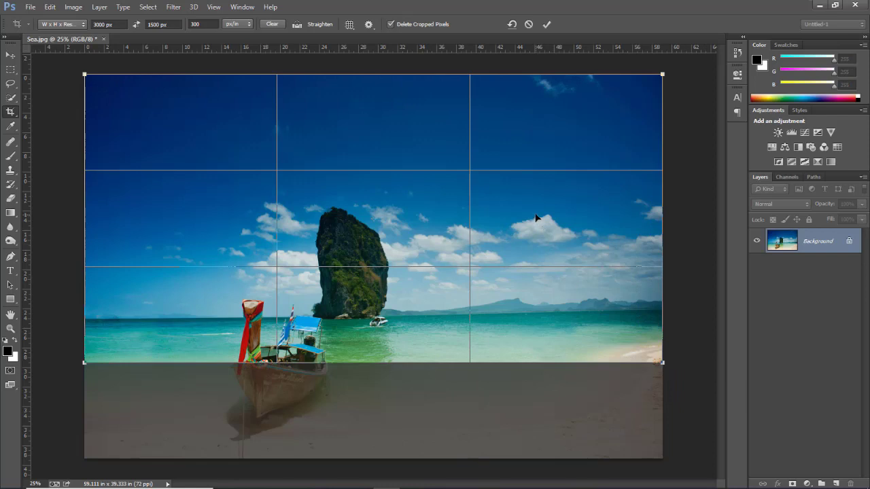
drag(536, 218, 538, 280)
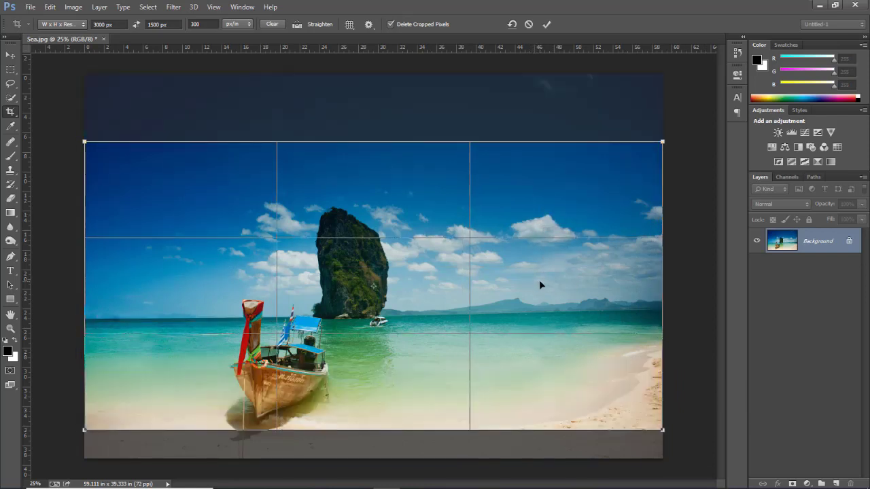
key(Return)
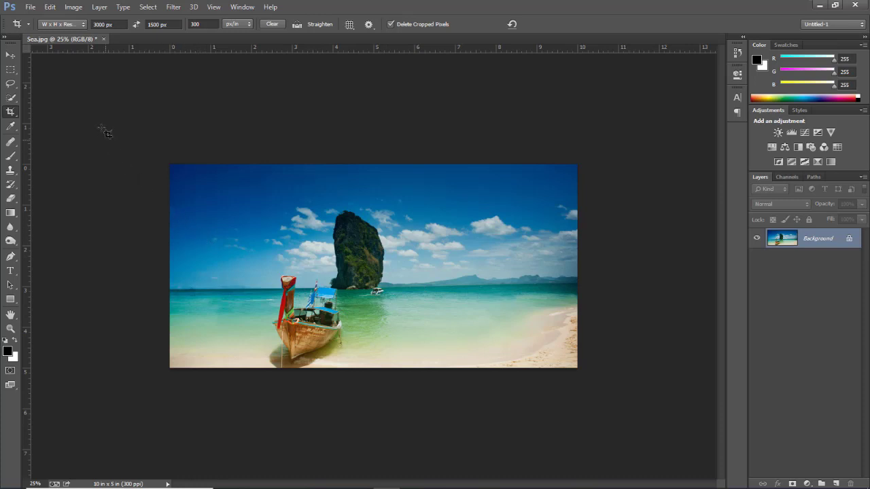
- Check the cropped photo's dimensions and resolution in Image Size, and undo the crop
click(74, 7)
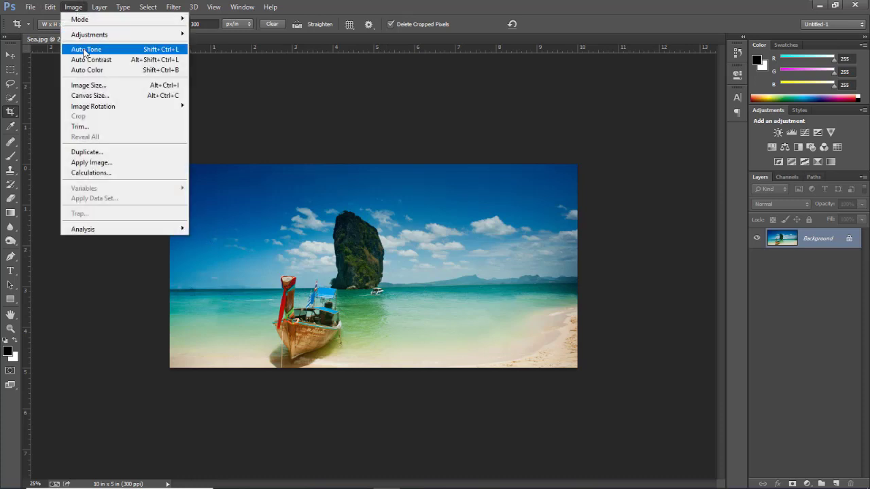
click(97, 86)
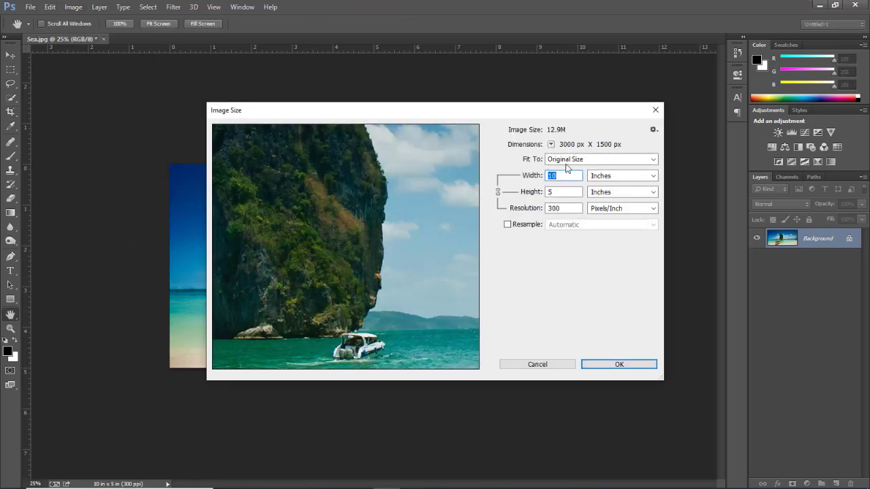
click(617, 366)
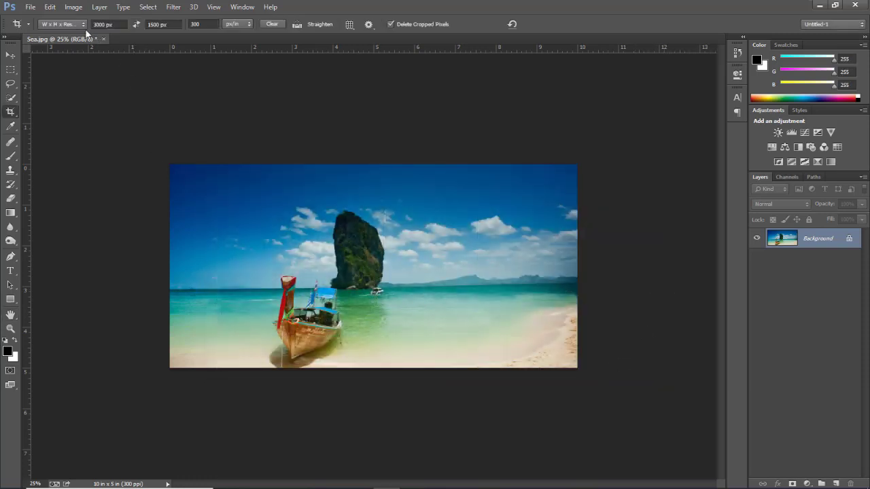
click(50, 8)
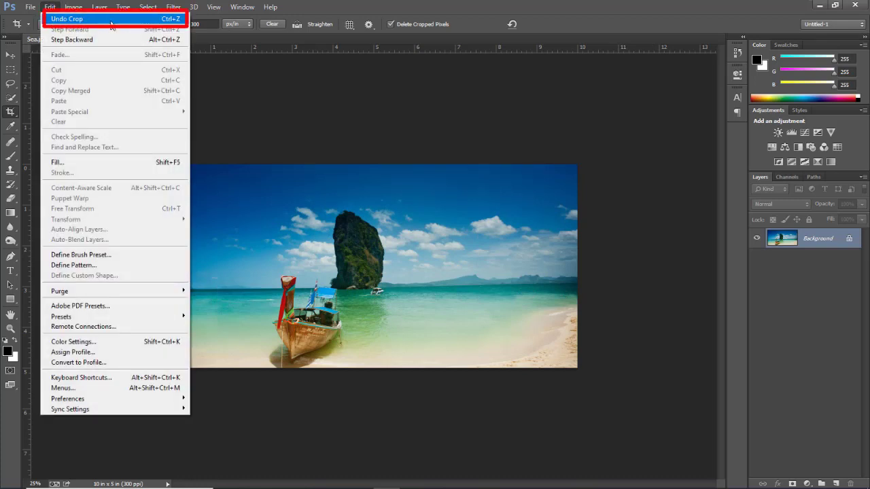
click(111, 23)
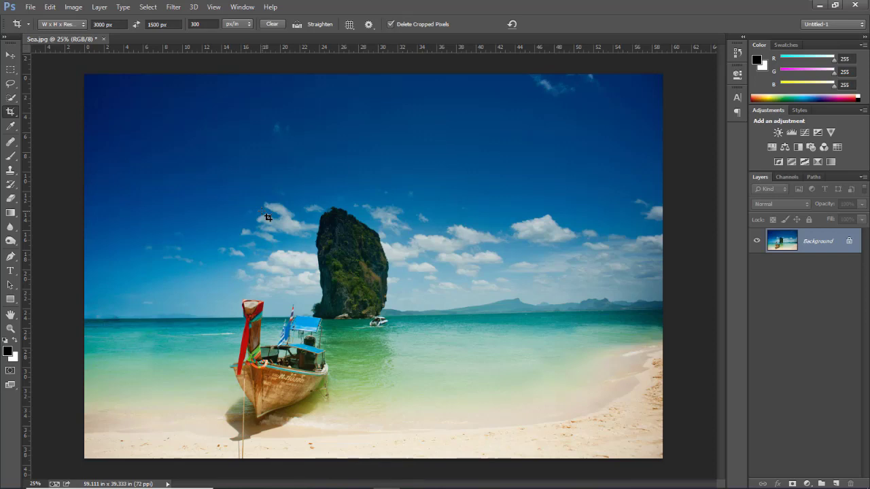
- Show the crop frame and cycle its overlay through Grid, Diagonal, Triangle, Golden Ratio and Golden Spiral, back to Rule of Thirds
click(269, 217)
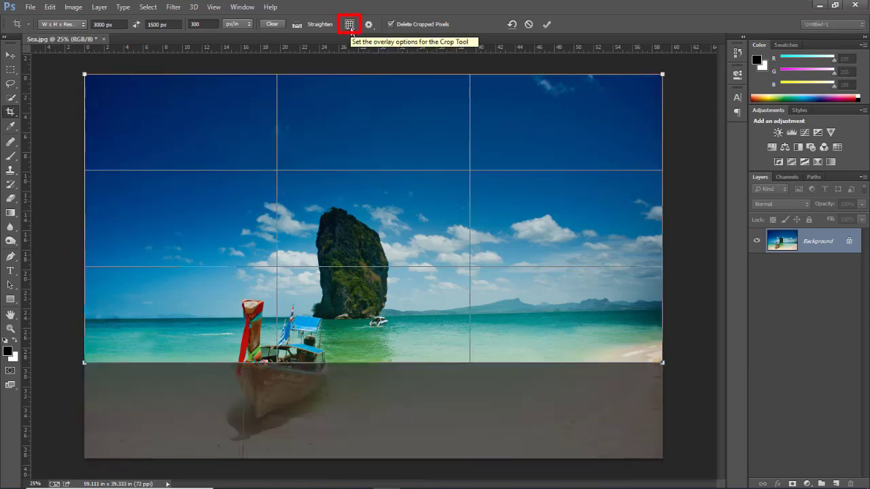
click(350, 26)
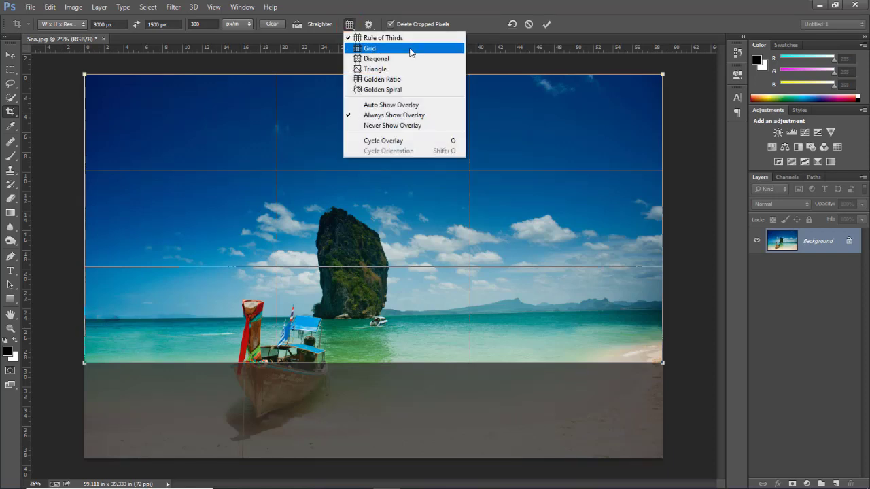
click(592, 26)
key(o)
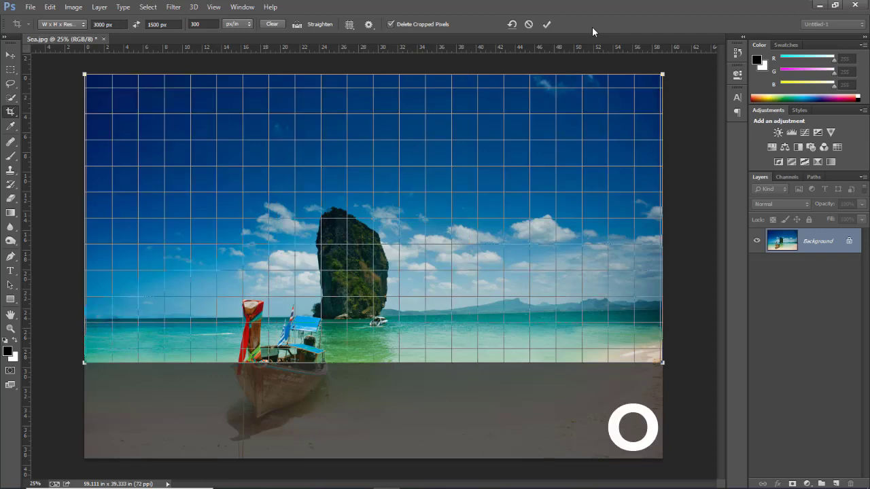
key(o)
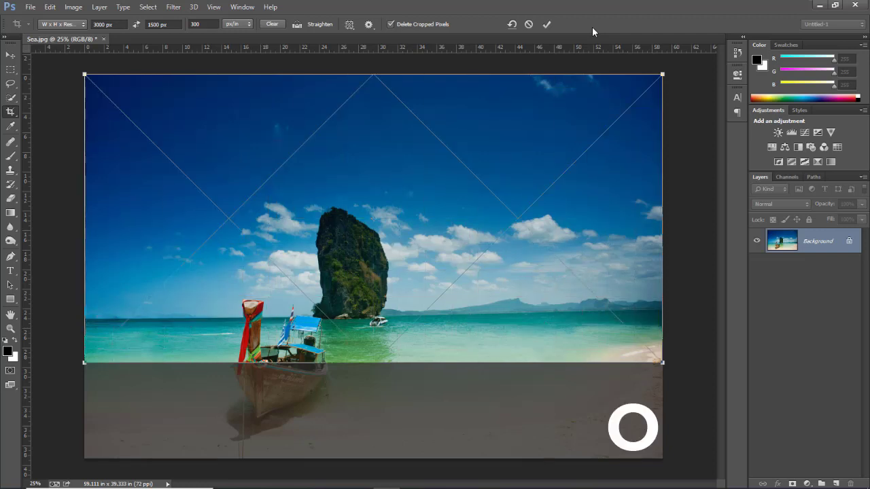
key(o)
key(o)
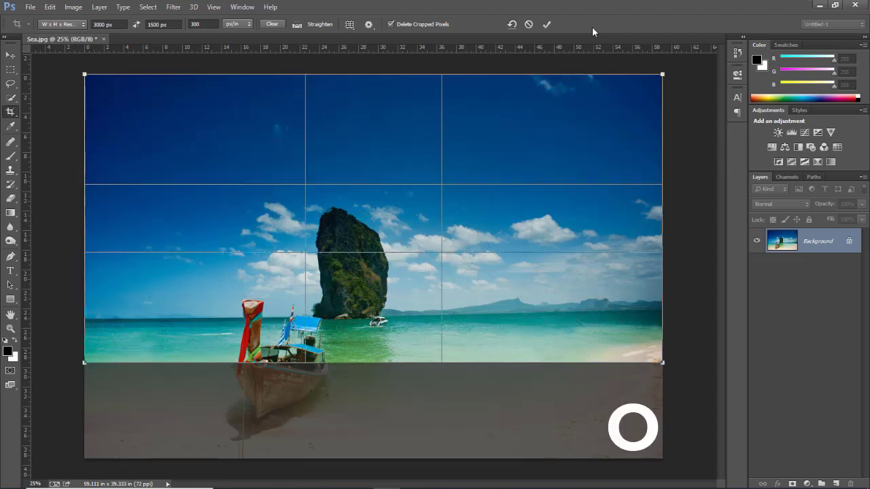
key(o)
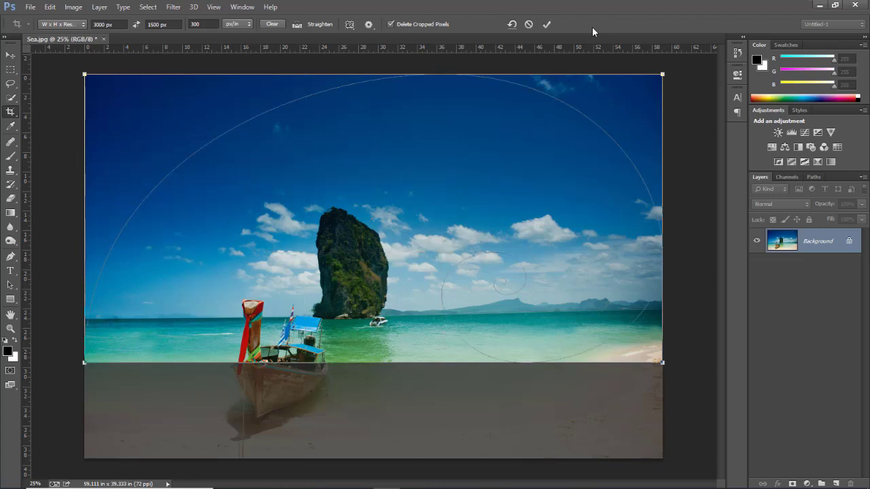
key(o)
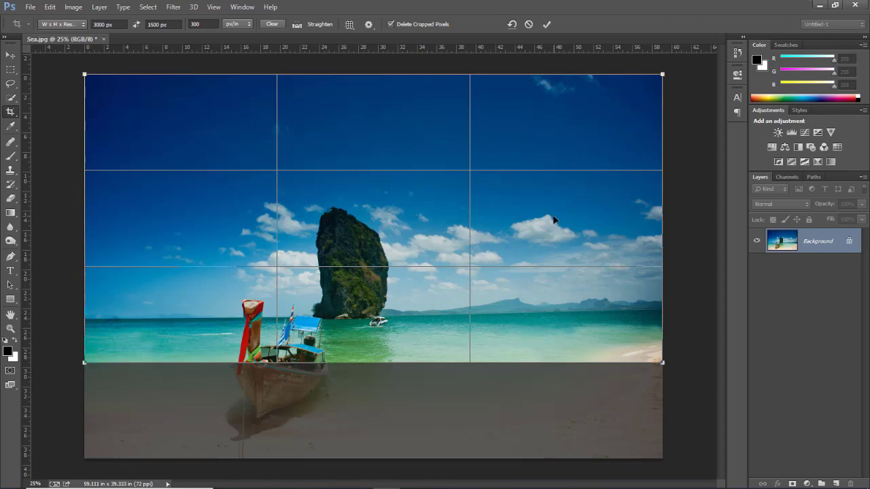
- Try moving the crop frame down to include the whole boat, and cancel the crop
drag(553, 219, 554, 273)
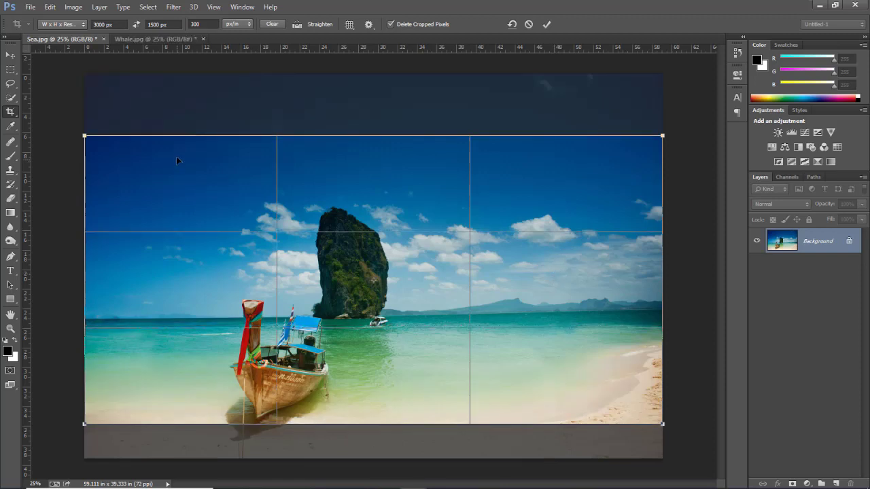
key(Escape)
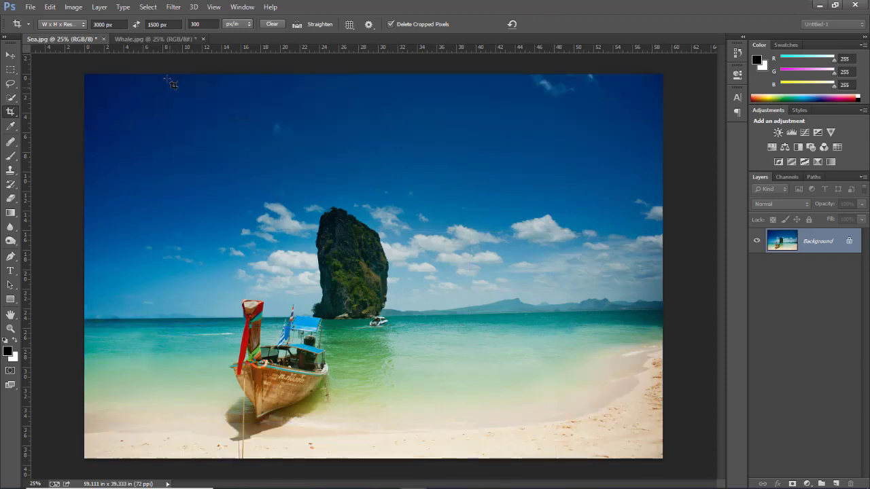
- Switch to the Whale.jpg document, clear the crop size and resolution values, and set the crop mode to Ratio
click(173, 41)
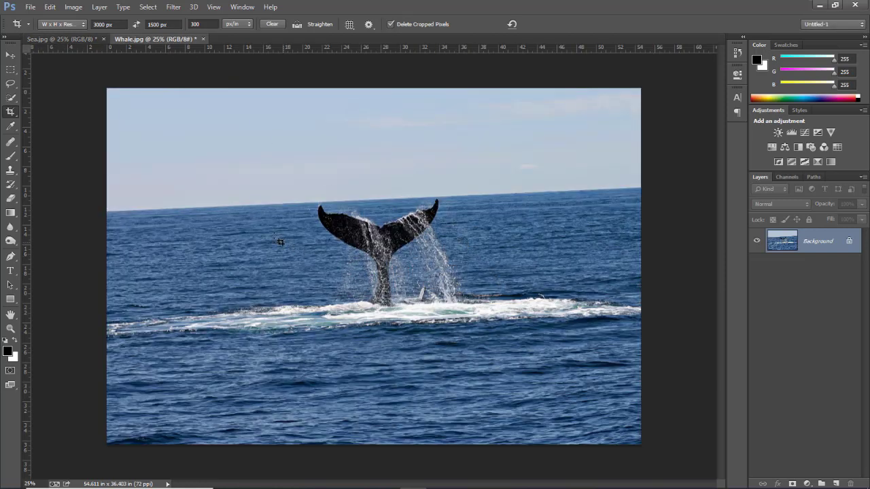
click(272, 25)
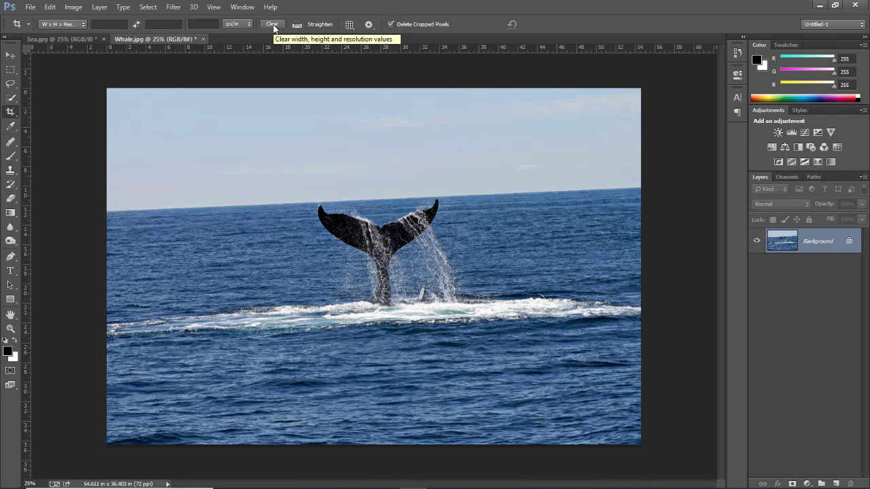
click(83, 24)
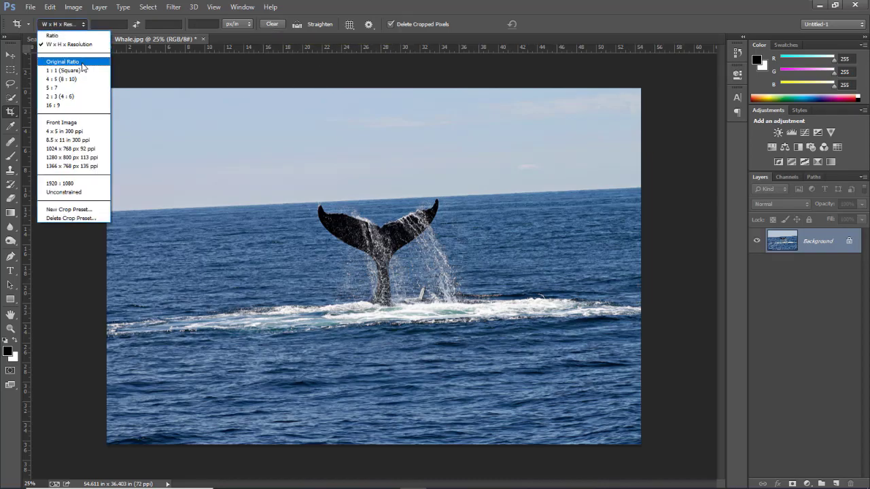
click(81, 64)
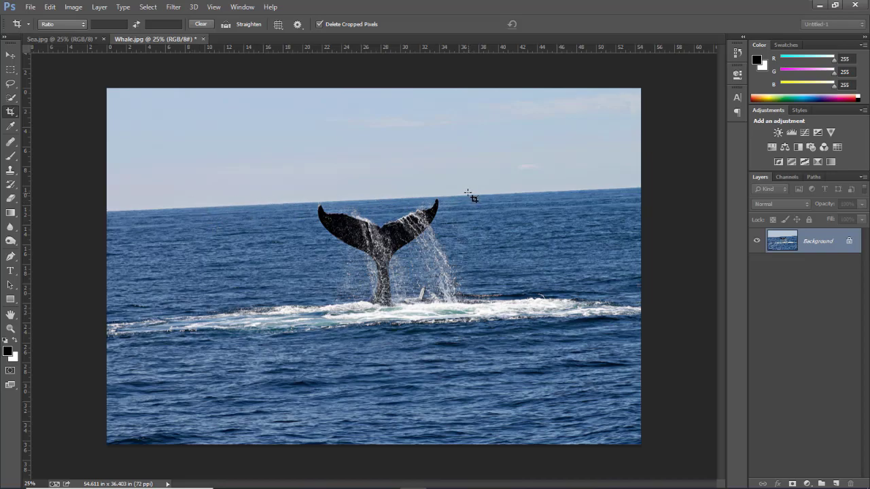
- Straighten the whale photo with a line of about 2.5° drawn along the tilted horizon
click(247, 26)
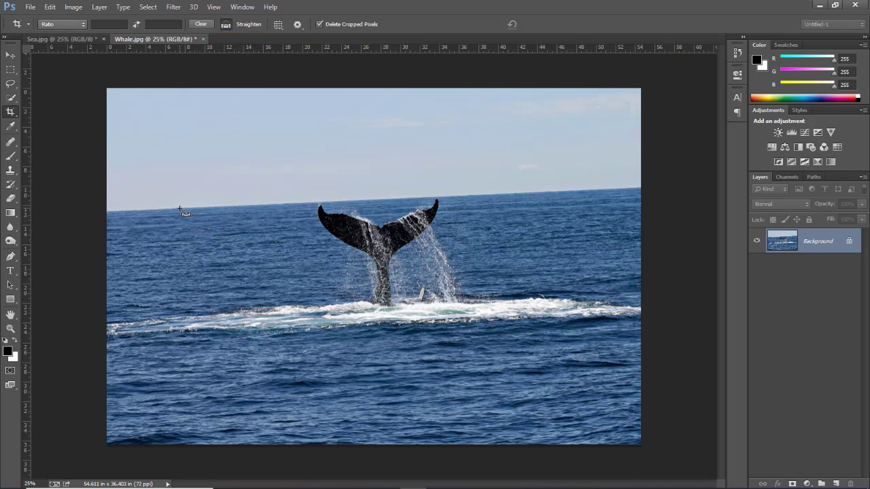
drag(180, 208, 505, 196)
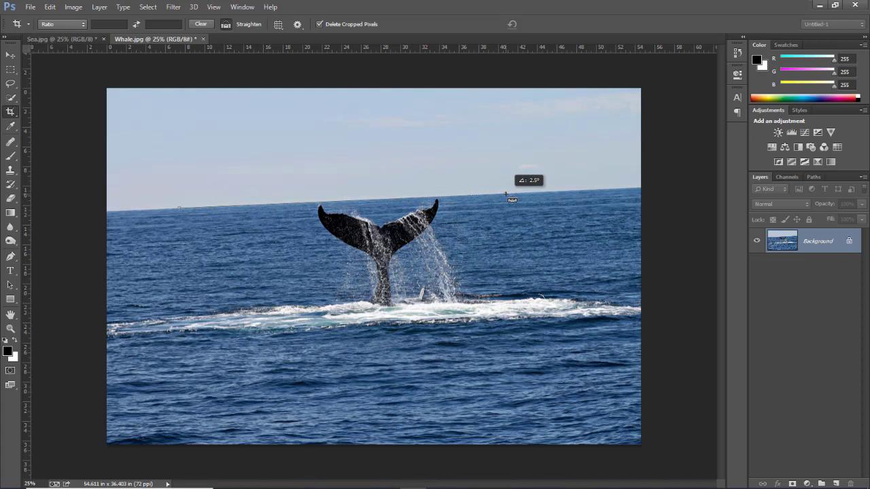
drag(505, 196, 507, 197)
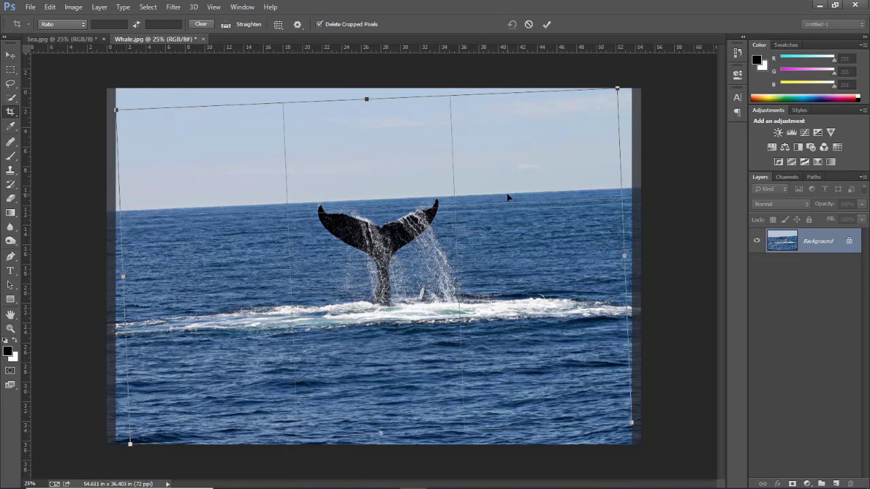
- Apply the straightening crop to the whale photo and turn off the Crop tool's Classic Mode
key(Return)
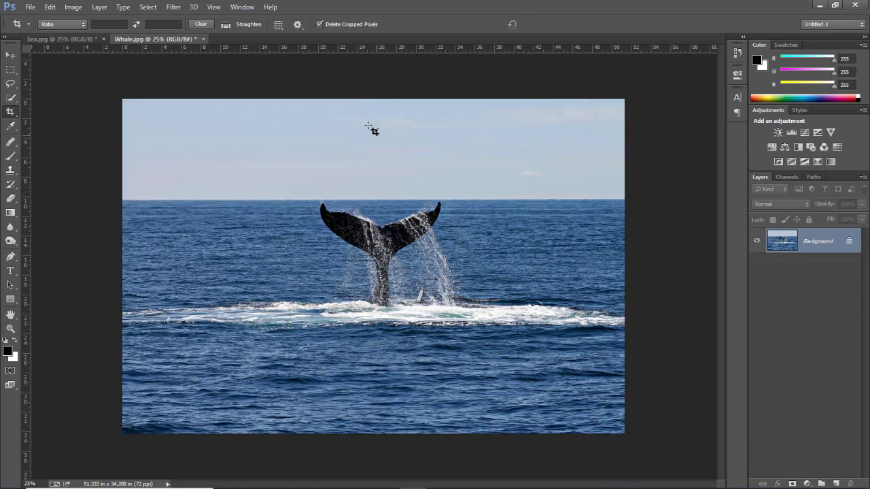
click(298, 25)
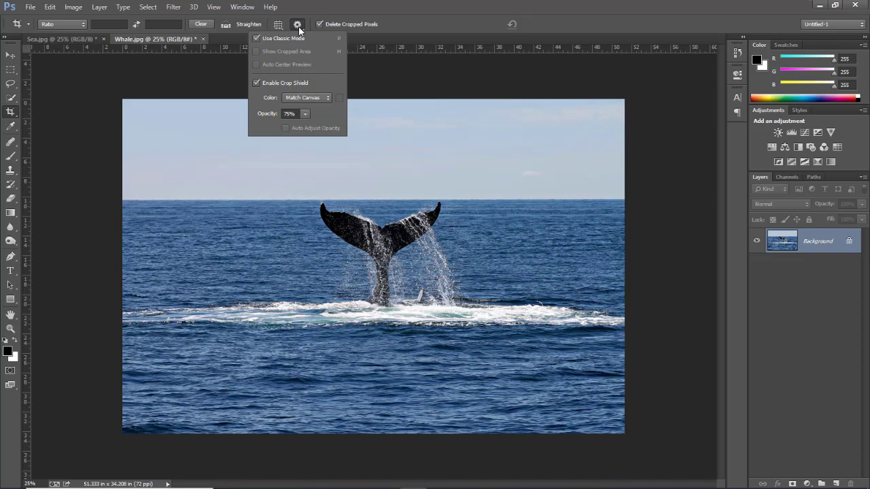
click(257, 38)
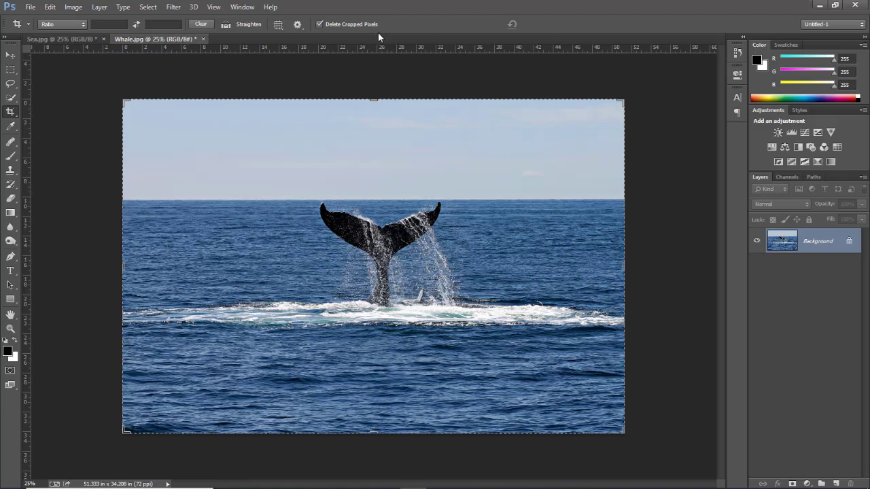
- Crop the whale photo to a 9:16 portrait around the tail by swapping the 16:9 preset, with Delete Cropped Pixels on
click(78, 27)
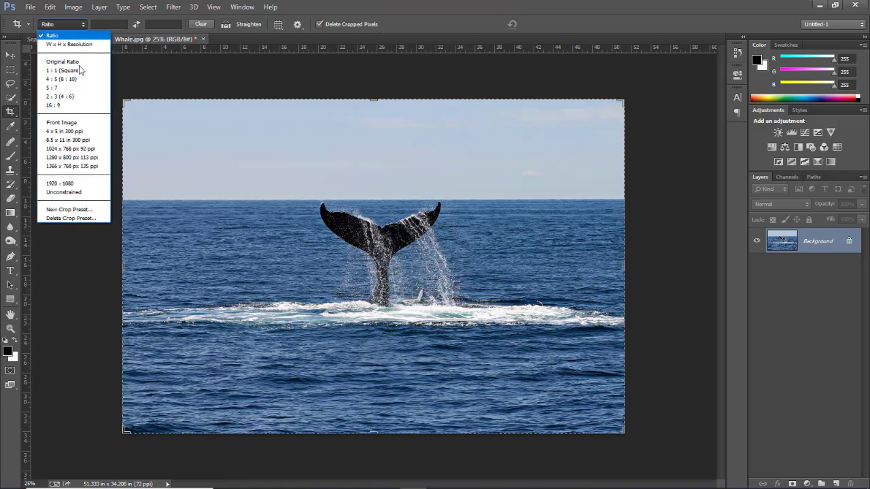
click(75, 104)
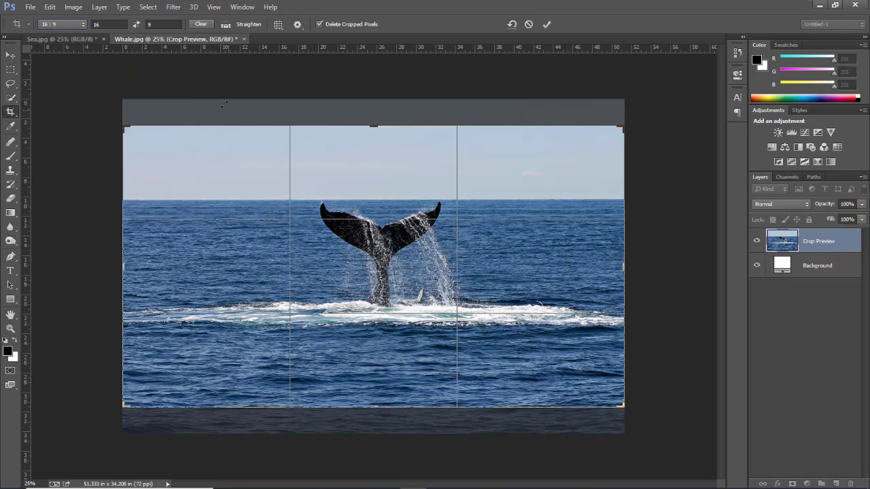
click(136, 25)
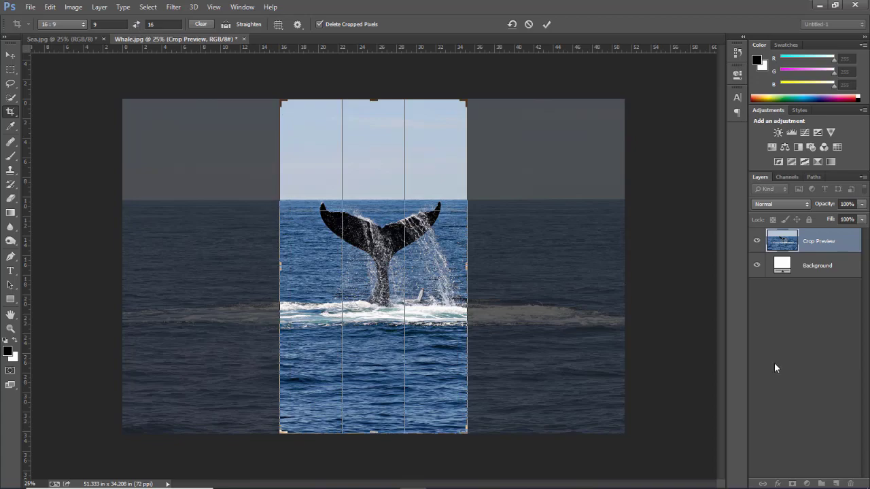
key(Return)
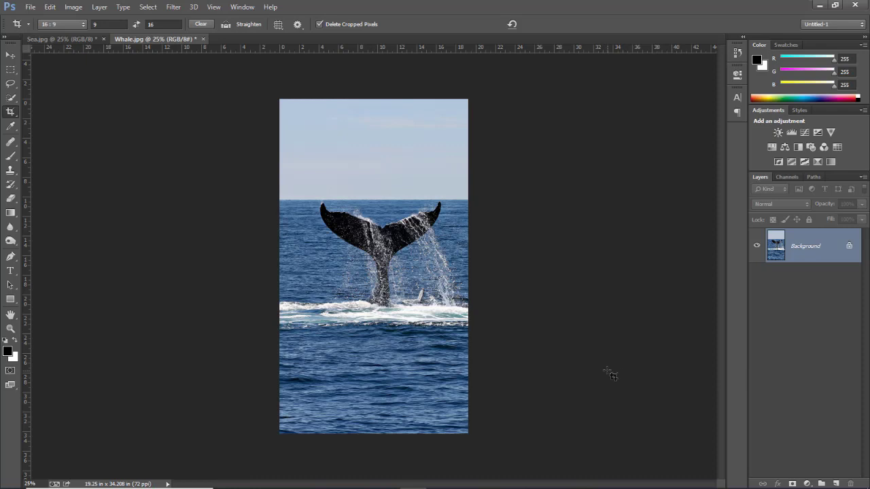
- Try recropping the portrait to 16:9 with the frame enlarged past both sides of the image, and undo both crops
click(136, 24)
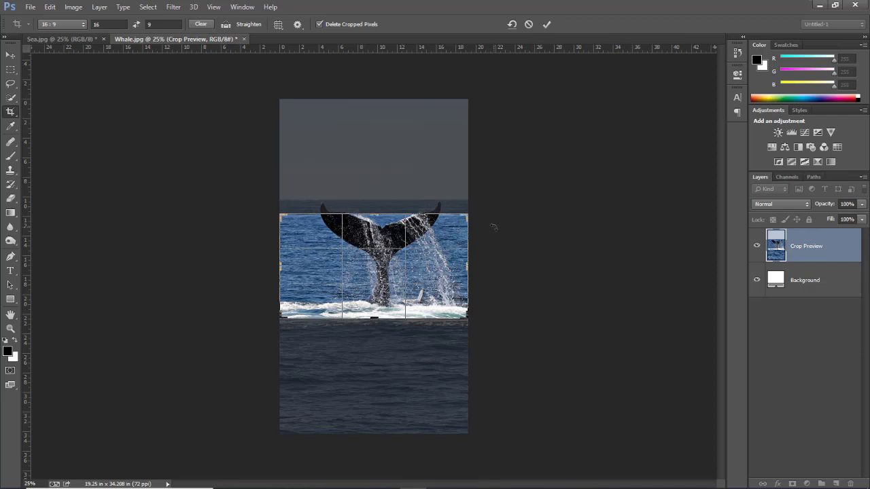
mouse_move(449, 265)
mouse_down()
mouse_move(444, 259)
mouse_move(450, 306)
mouse_up()
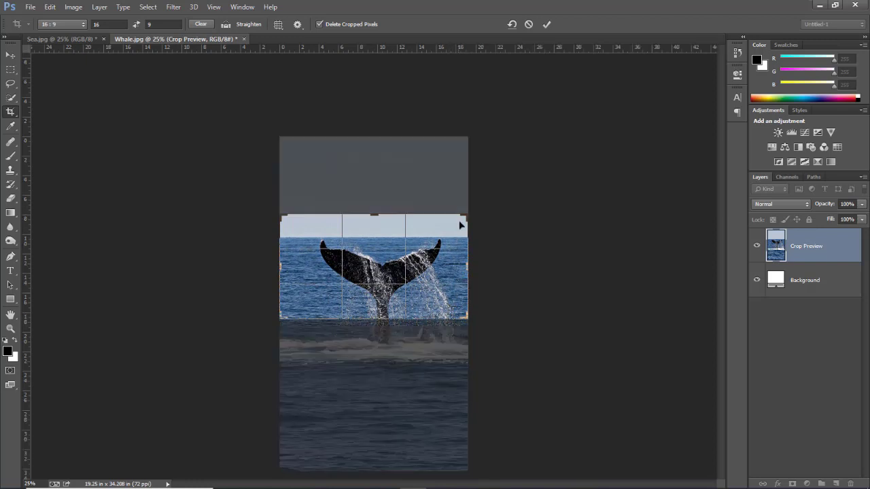
drag(466, 215, 517, 199)
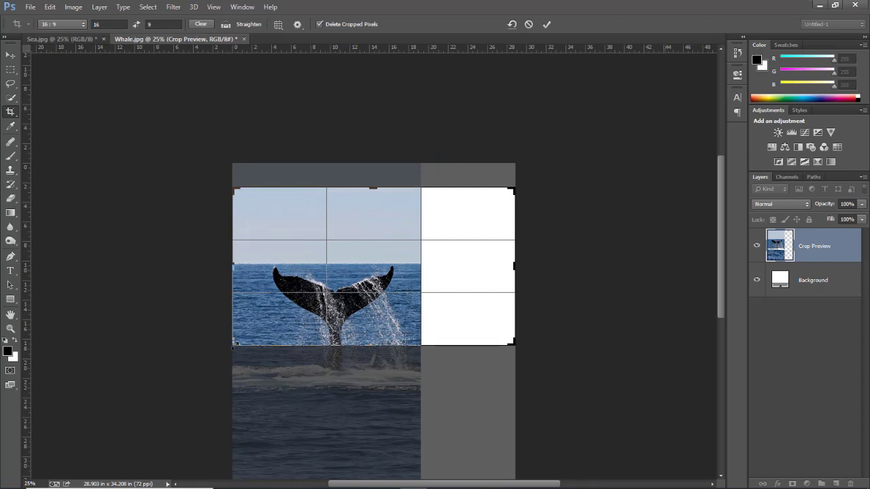
drag(234, 346, 196, 364)
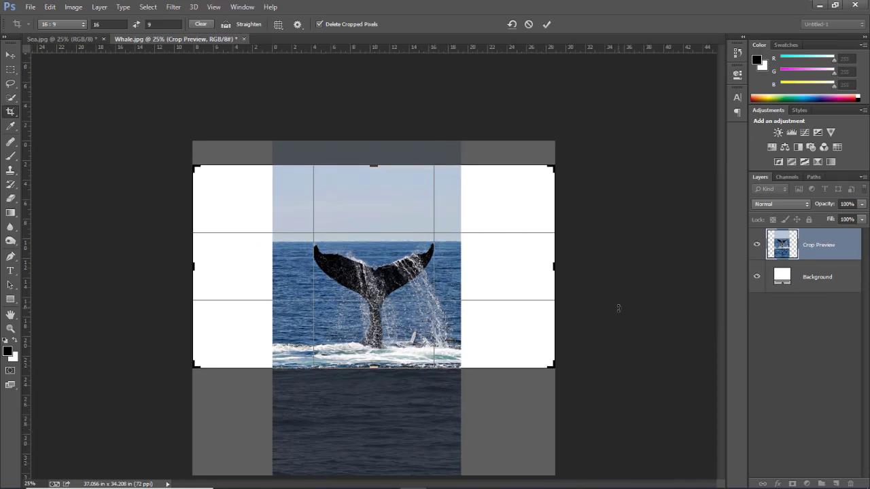
key(Return)
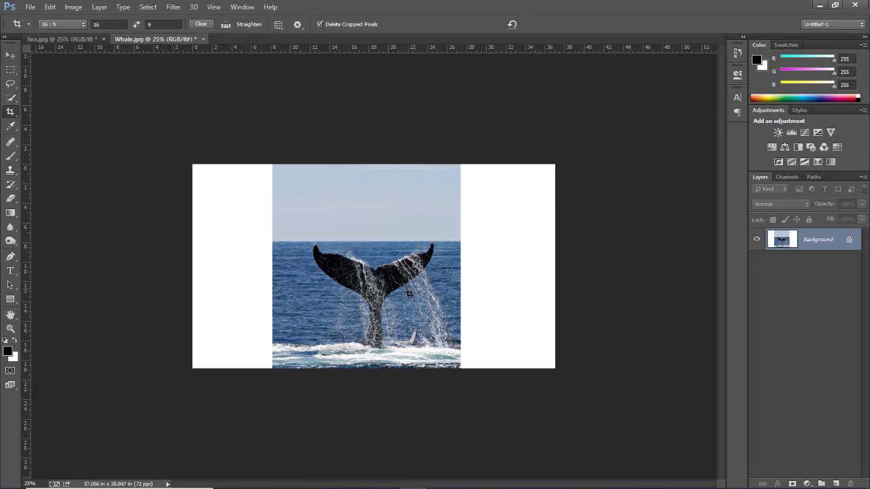
key(ctrl+z)
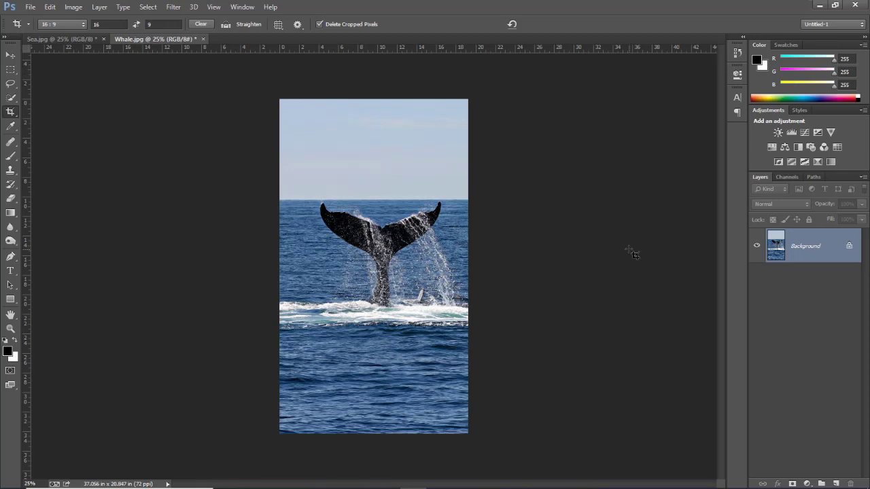
key(ctrl+alt+z)
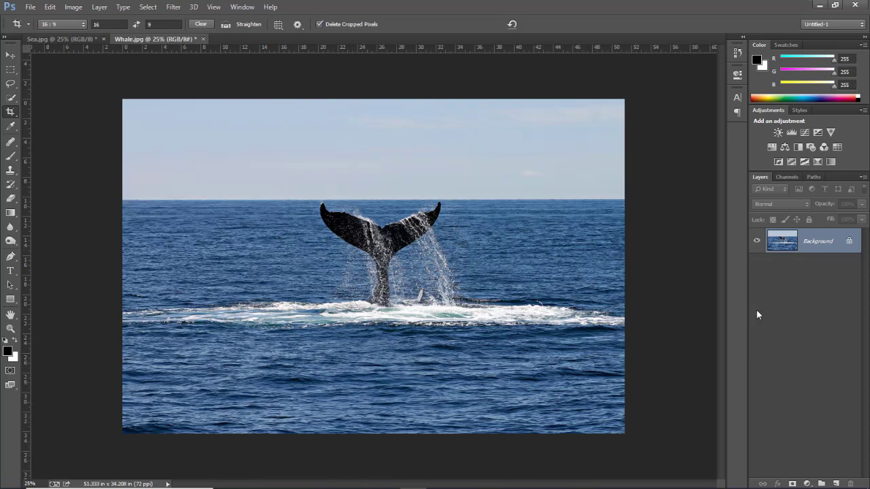
- Turn off Delete Cropped Pixels and crop the whale photo to a 9:16 portrait by swapping the 16:9 preset
click(201, 24)
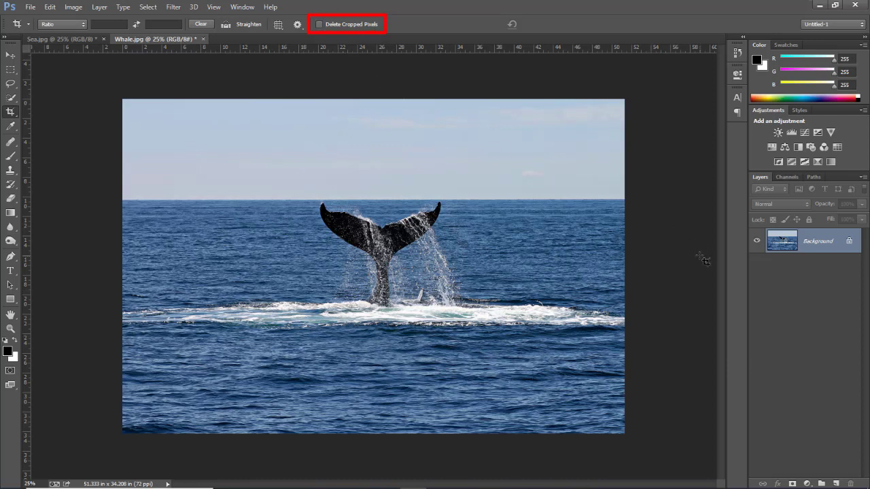
click(86, 24)
click(75, 106)
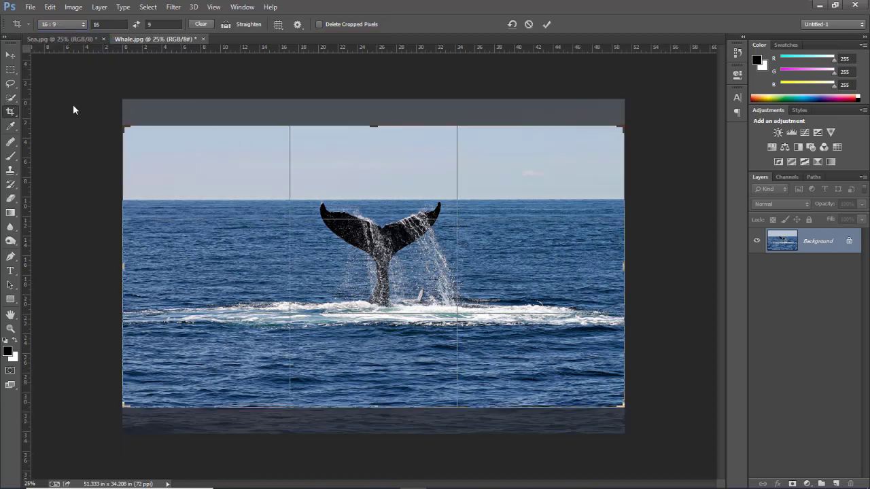
click(137, 25)
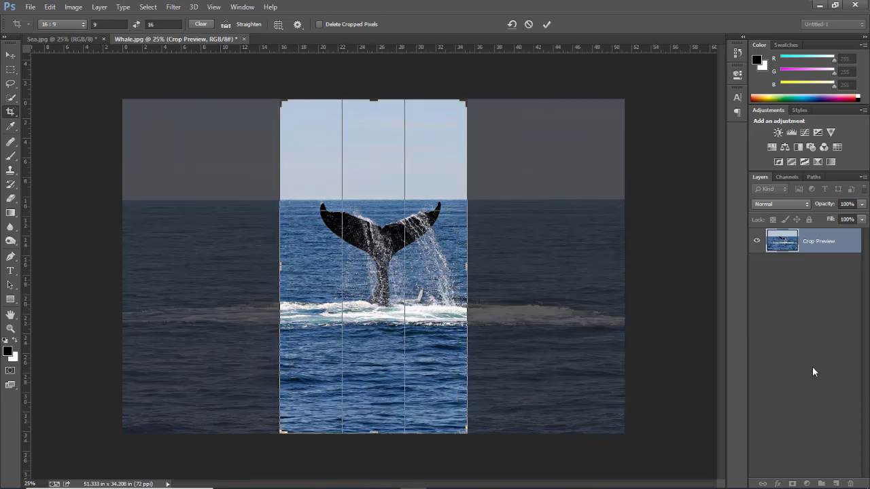
key(Return)
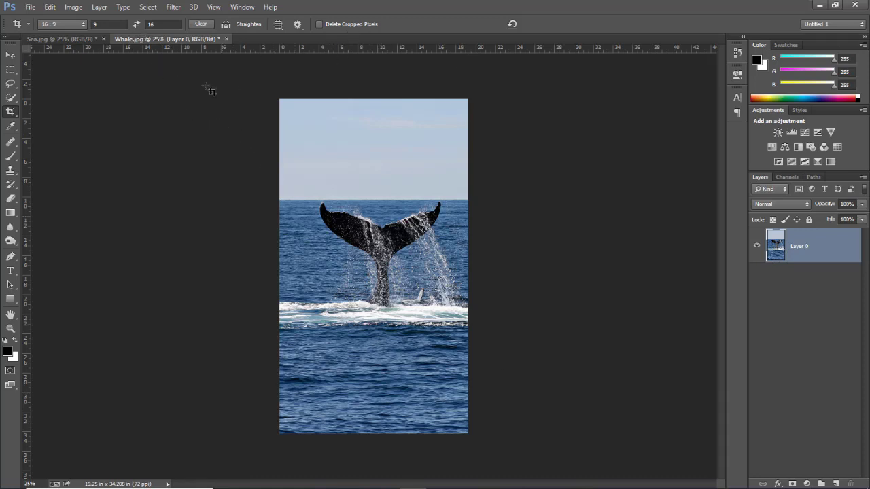
- Swap the ratio back to 16:9, enlarge the frame over the hidden pixels around the whale's tail, and apply the crop
click(137, 24)
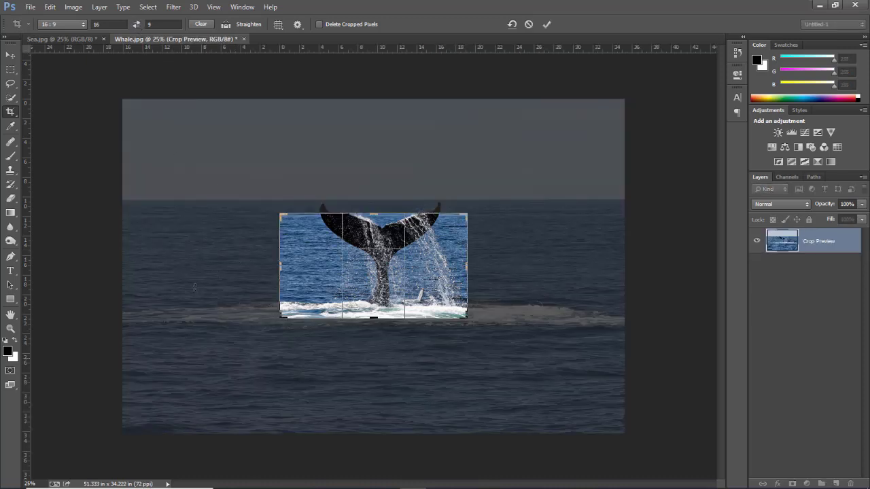
drag(466, 215, 530, 174)
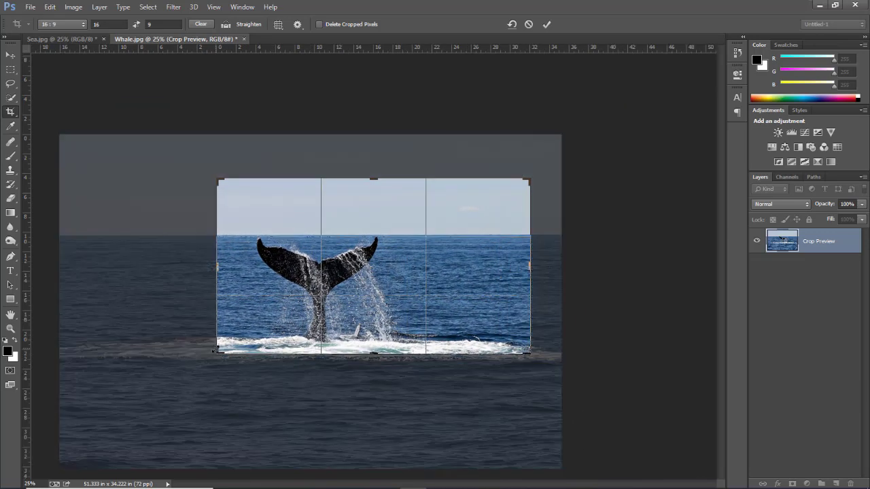
drag(215, 350, 156, 385)
mouse_move(351, 293)
mouse_down()
mouse_move(356, 272)
mouse_move(354, 302)
mouse_up()
key(Return)
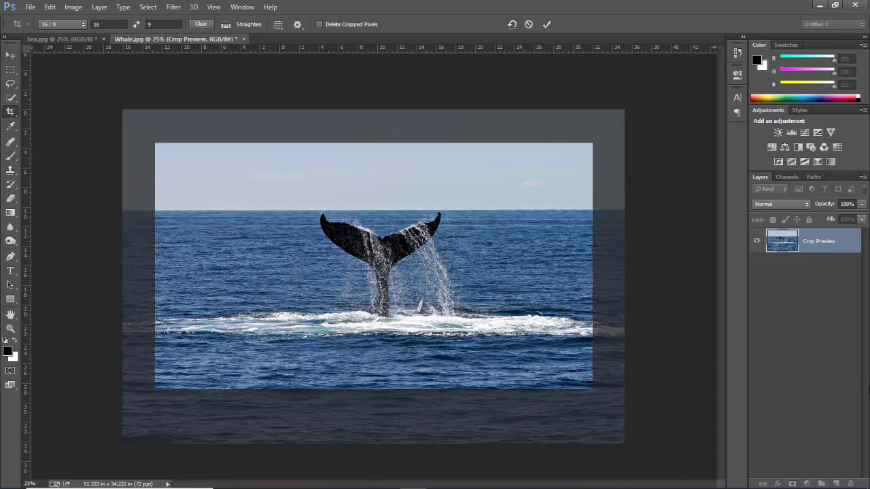
- Reset the Crop tool to its default settings
right_click(19, 27)
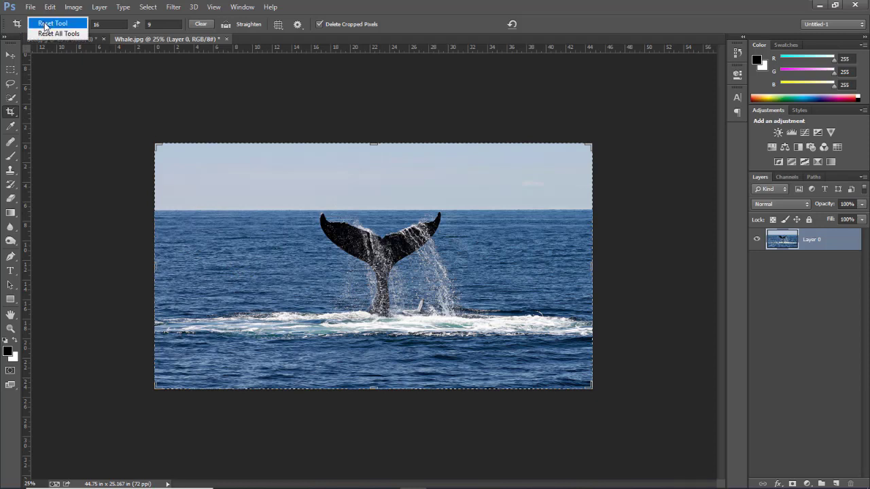
click(48, 24)
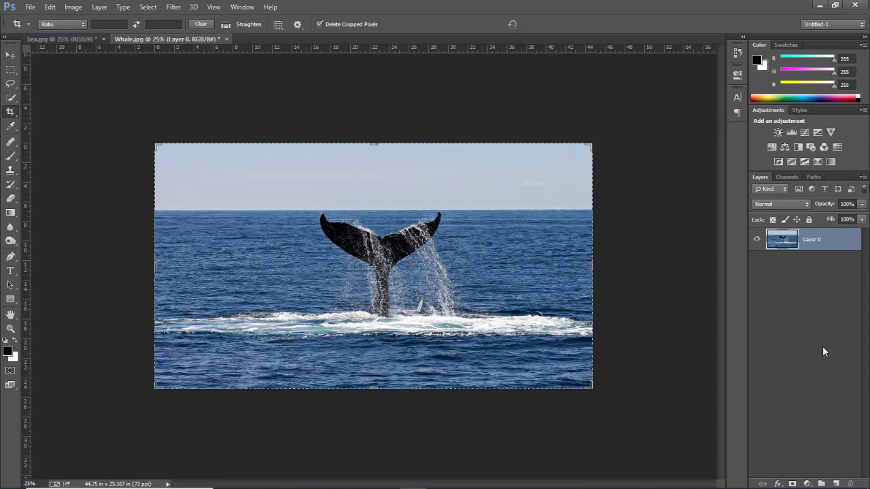